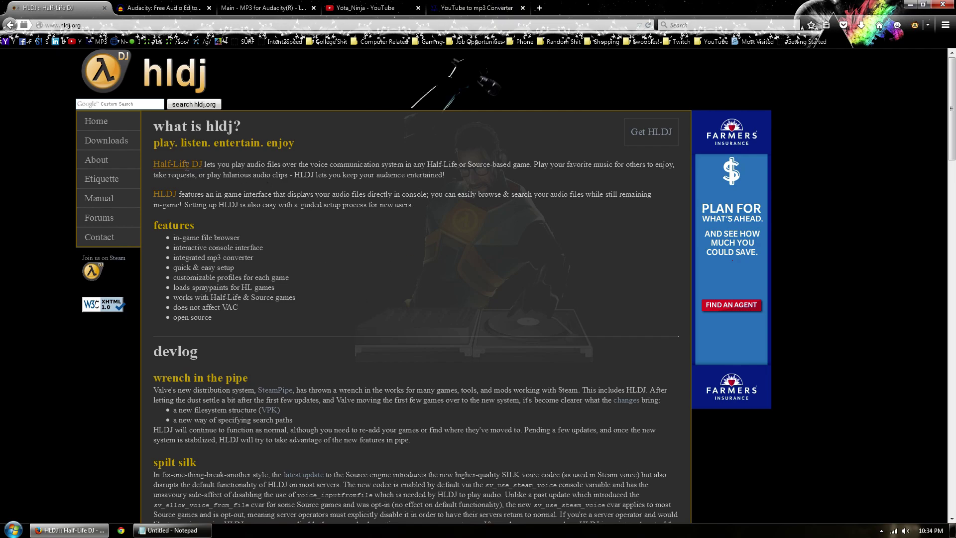
Download the 64-bit version of hldj 1.6.02 and save the ZIP archive to the desktop
{"action": "left_click", "coordinate": [112, 144]}
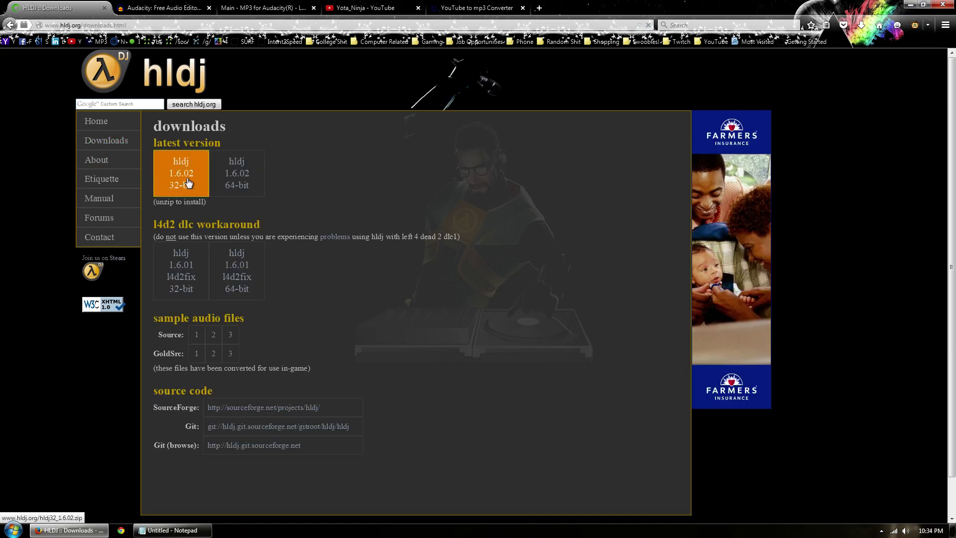
{"action": "left_click", "coordinate": [252, 189]}
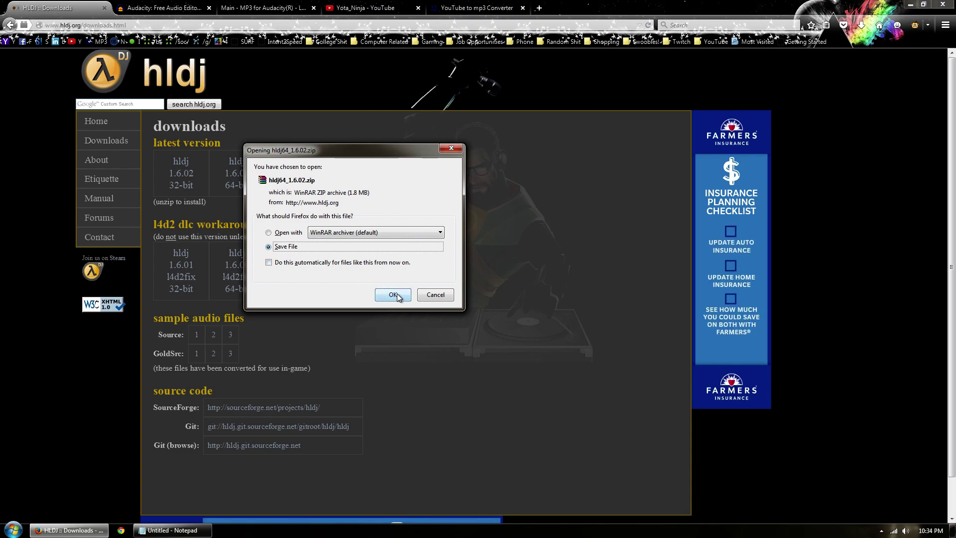
{"action": "left_click", "coordinate": [393, 294]}
{"action": "left_click", "coordinate": [35, 68]}
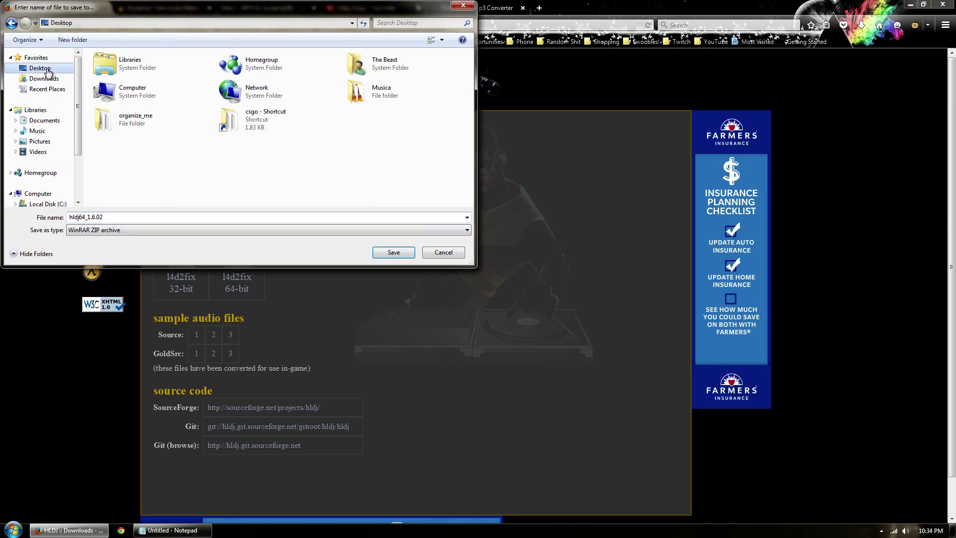
{"action": "left_click", "coordinate": [393, 252]}
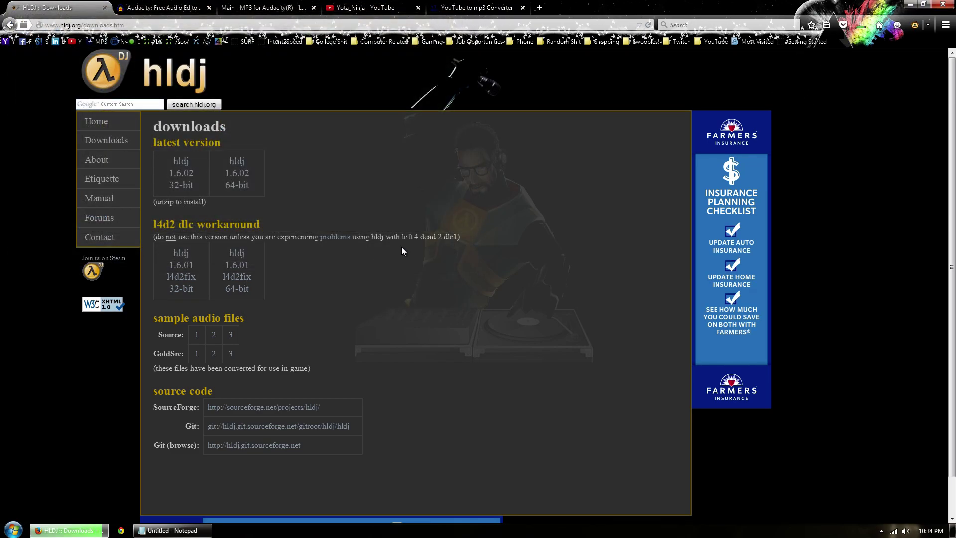
Extract the hldj64_1.6.02 archive on the desktop into its own hldj64_1.6.02 folder
{"action": "left_click", "coordinate": [910, 4]}
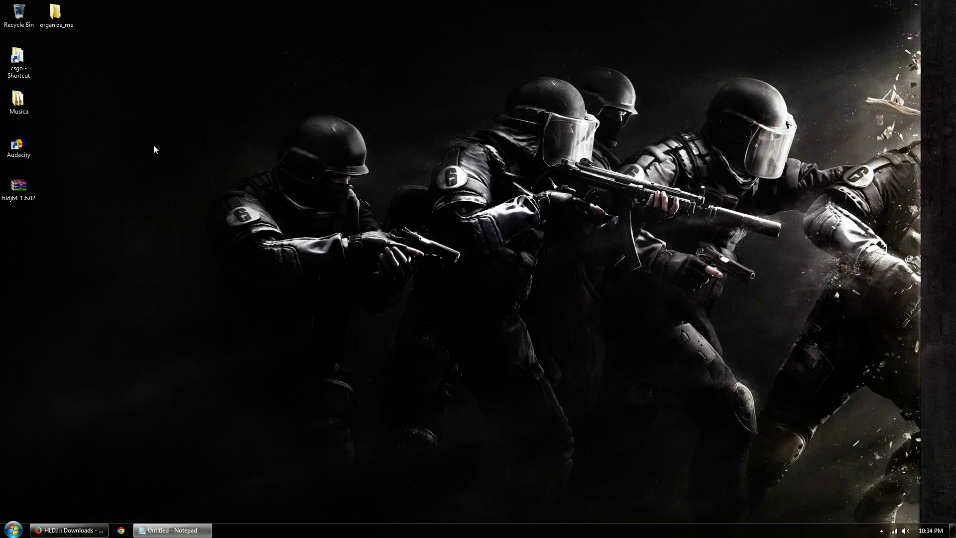
{"action": "right_click", "coordinate": [19, 187]}
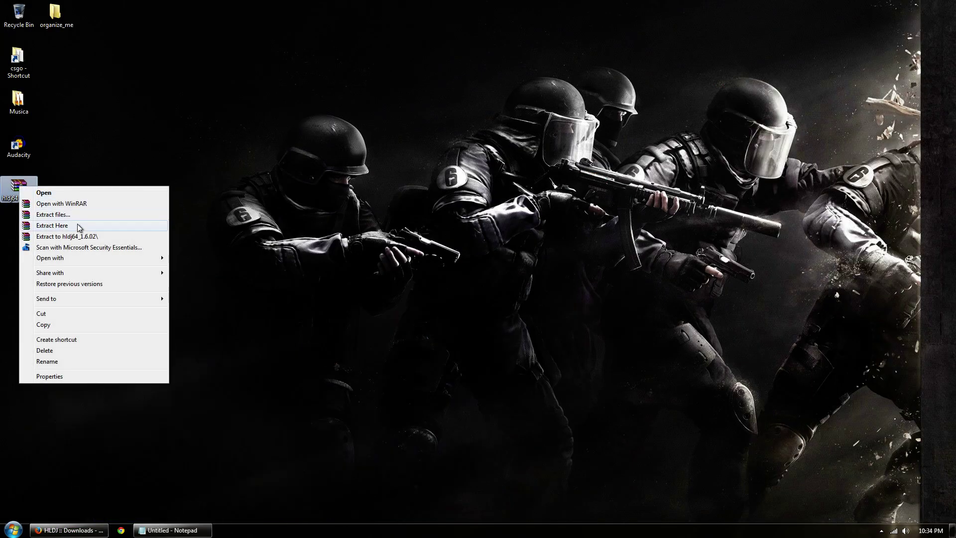
{"action": "left_click", "coordinate": [80, 238]}
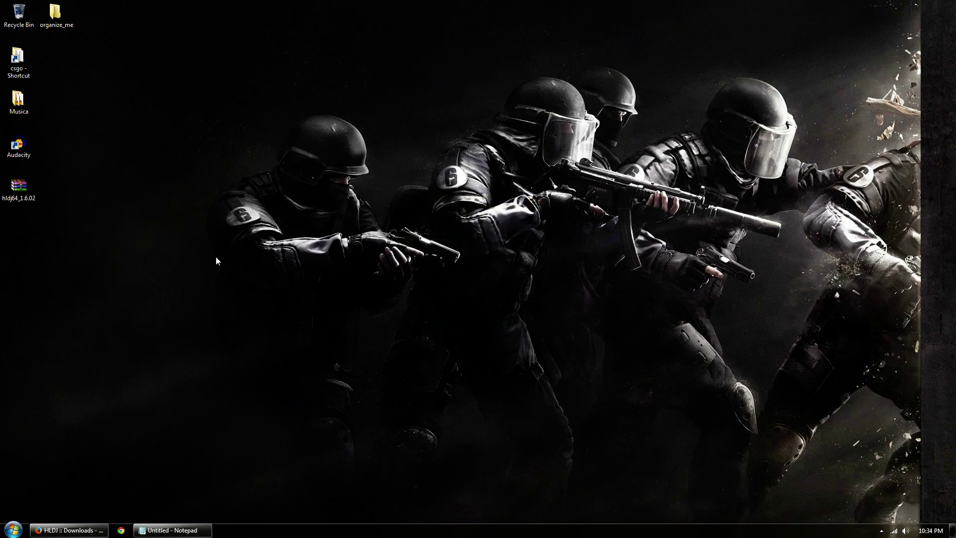
Cut all the files from the HLDJ folder inside the extracted hldj64_1.6.02 folder and close its window
{"action": "double_click", "coordinate": [17, 229]}
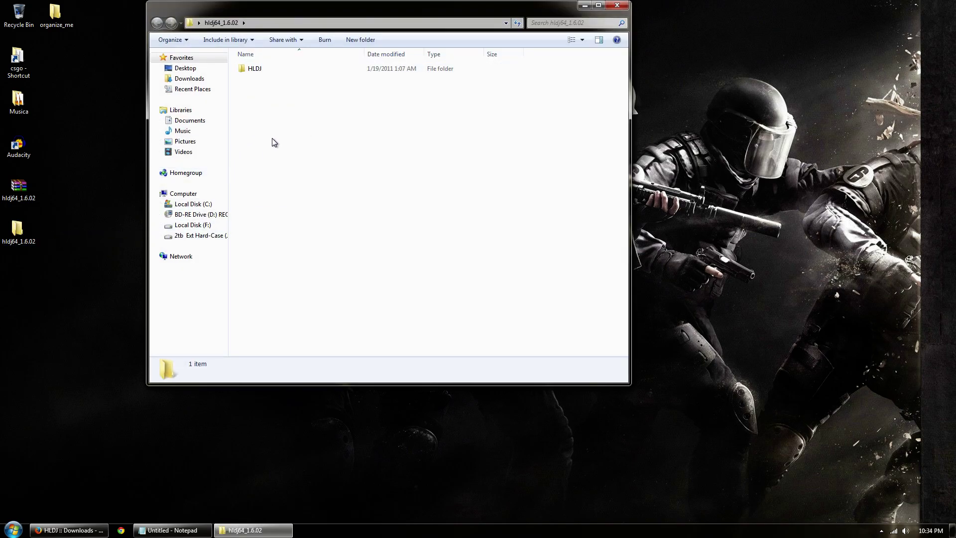
{"action": "double_click", "coordinate": [255, 69]}
{"action": "left_click_drag", "start_coordinate": [252, 138], "coordinate": [266, 73]}
{"action": "left_click", "coordinate": [299, 169]}
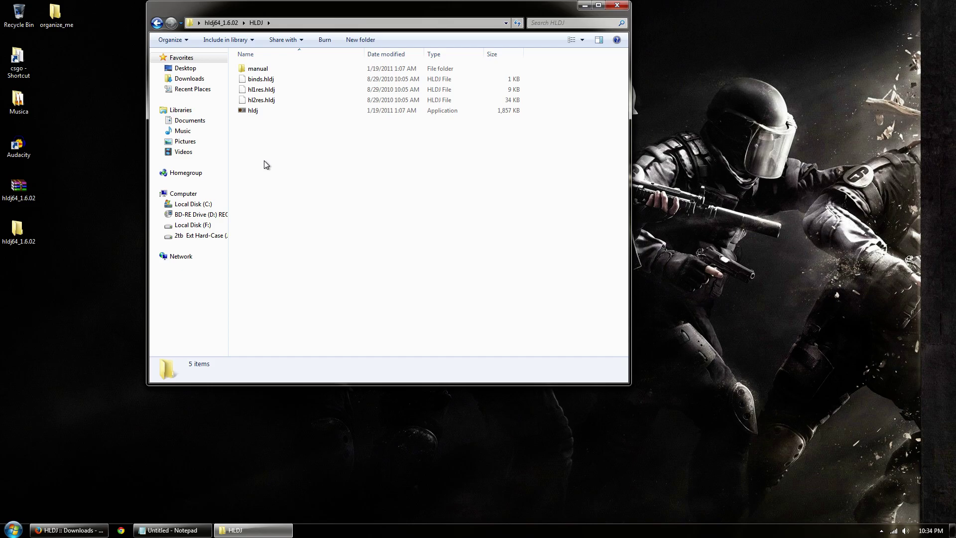
{"action": "left_click_drag", "start_coordinate": [265, 160], "coordinate": [259, 66]}
{"action": "right_click", "coordinate": [259, 67]}
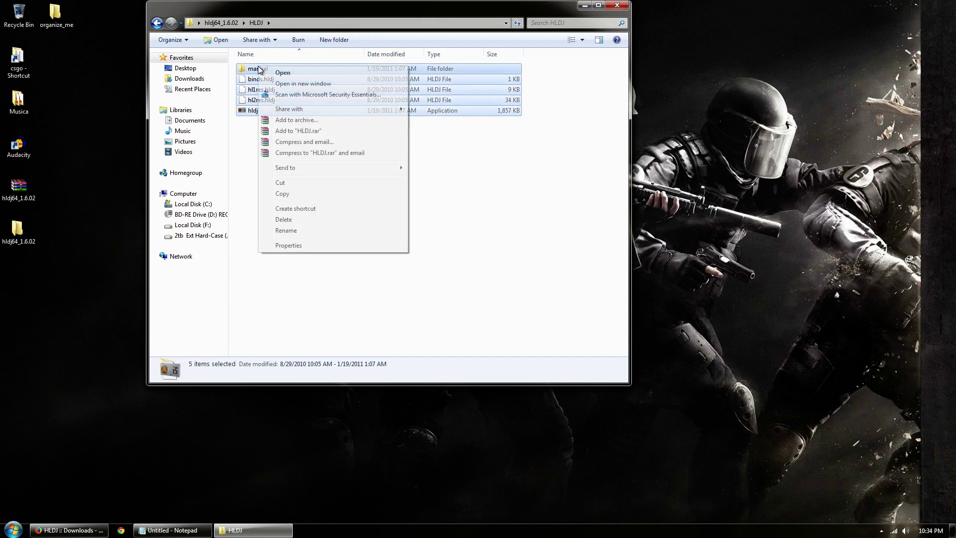
{"action": "left_click", "coordinate": [301, 184]}
{"action": "left_click", "coordinate": [617, 5]}
Paste the cut program files into the folder C:\hldj\HLDJ
{"action": "key", "text": "super"}
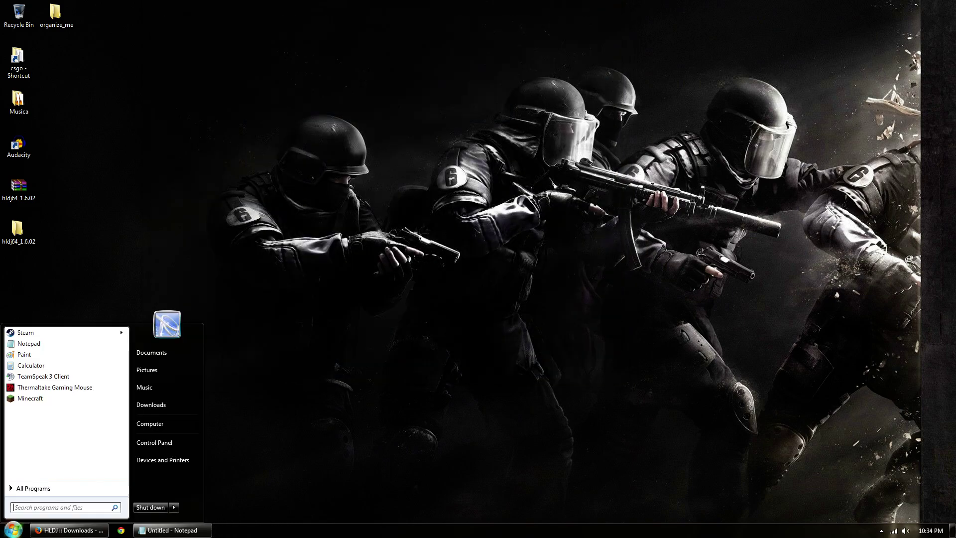
{"action": "left_click", "coordinate": [149, 420]}
{"action": "double_click", "coordinate": [296, 79]}
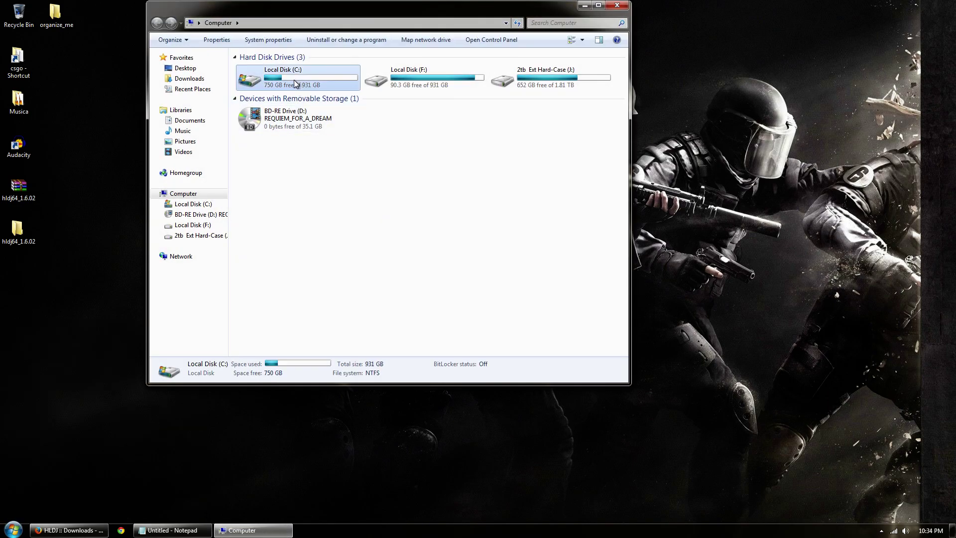
{"action": "double_click", "coordinate": [268, 144]}
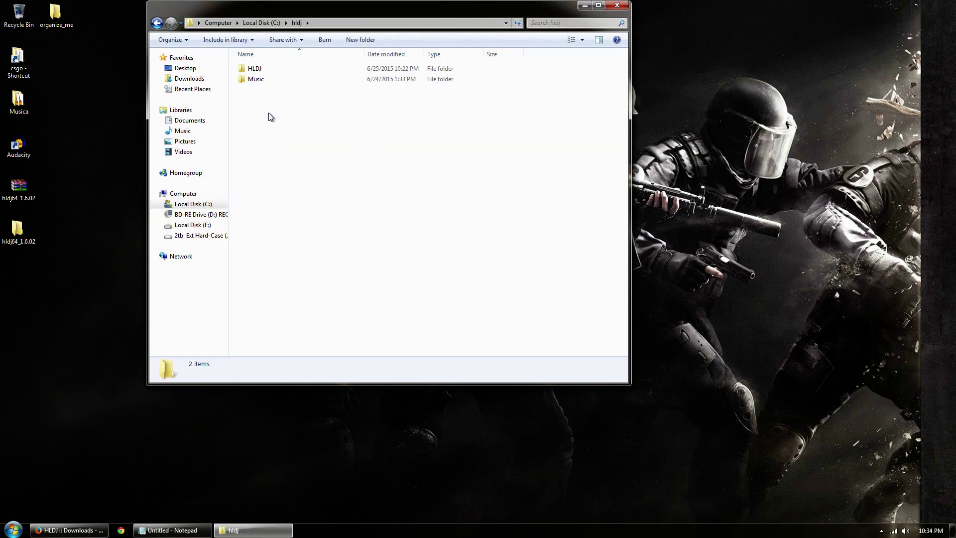
{"action": "double_click", "coordinate": [266, 69]}
{"action": "right_click", "coordinate": [262, 141]}
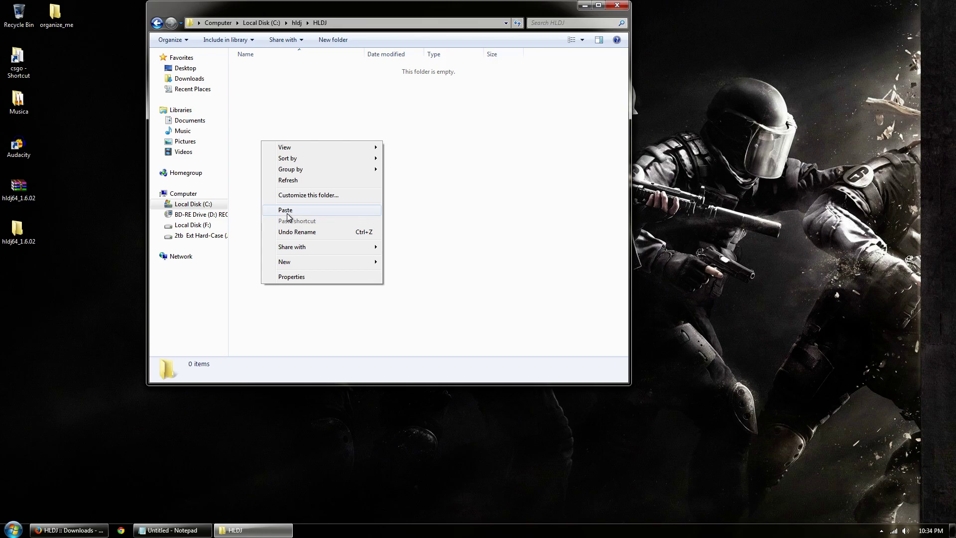
{"action": "left_click", "coordinate": [285, 210]}
{"action": "left_click", "coordinate": [375, 196]}
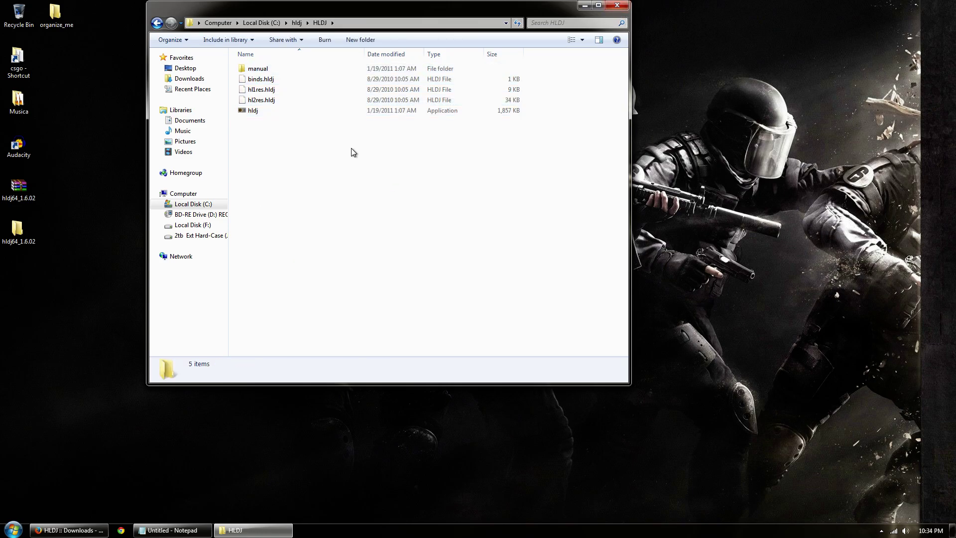
Pin the hldj application to the Start Menu and close the folder window
{"action": "right_click", "coordinate": [262, 111]}
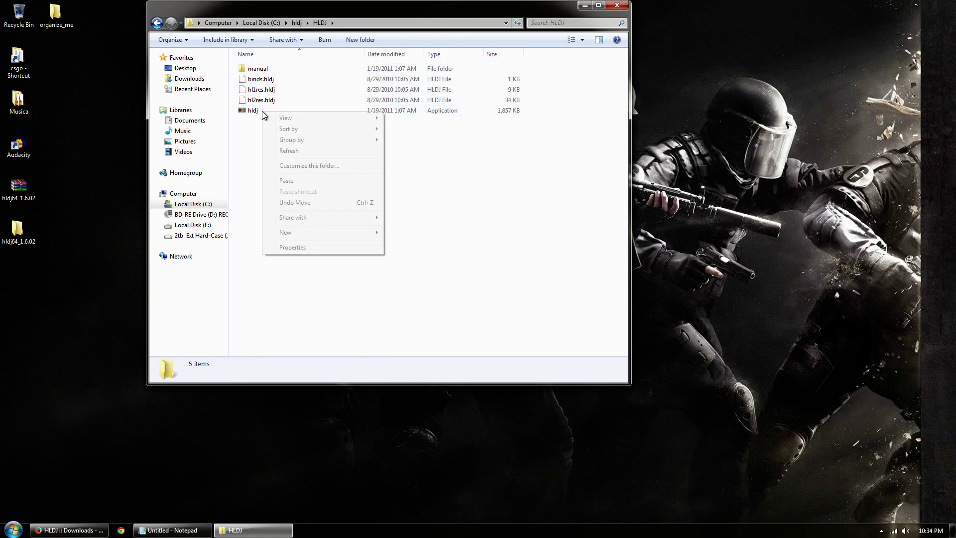
{"action": "right_click", "coordinate": [251, 113]}
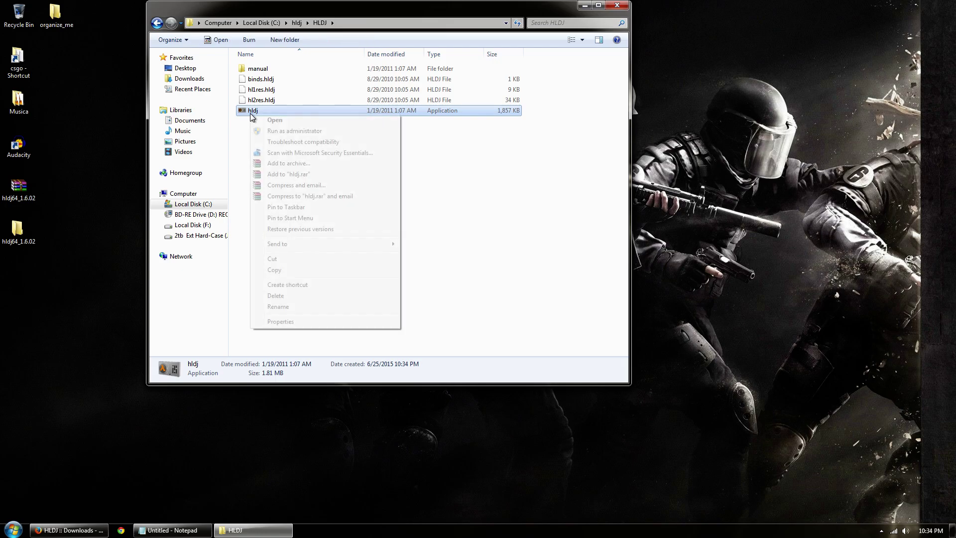
{"action": "left_click", "coordinate": [290, 218]}
{"action": "left_click", "coordinate": [617, 5]}
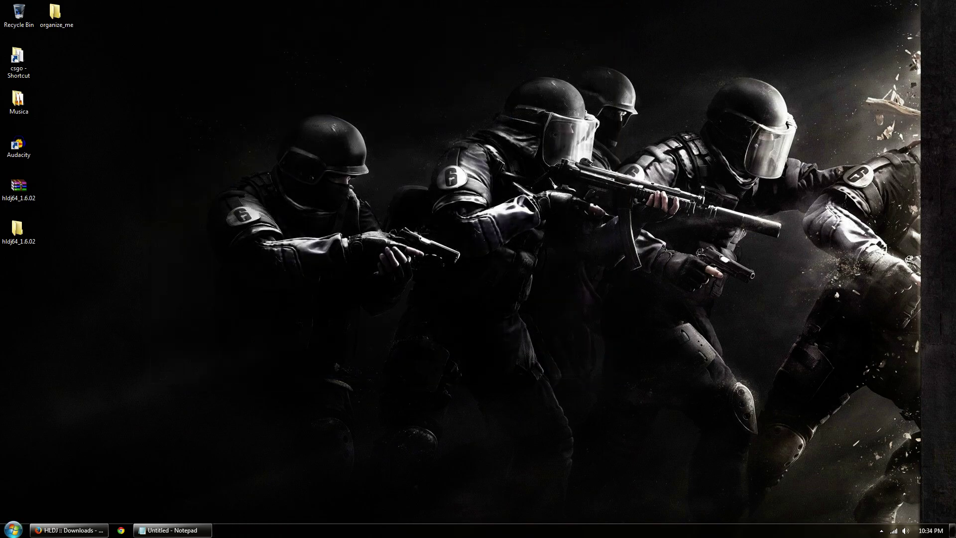
Launch the pinned HLDJ, allow it to run, and accept the first-run setup and adding all games
{"action": "left_click", "coordinate": [13, 530]}
{"action": "left_click", "coordinate": [31, 411]}
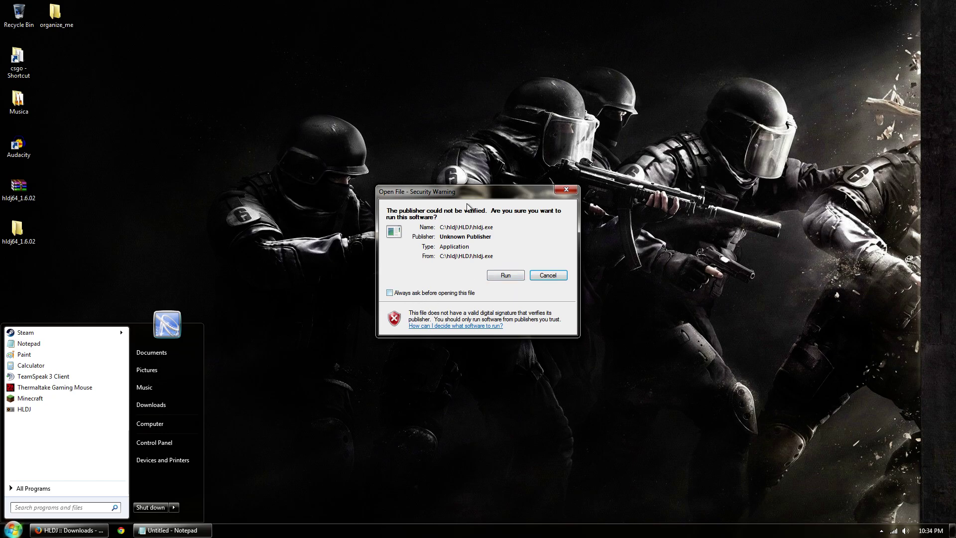
{"action": "left_click", "coordinate": [510, 278]}
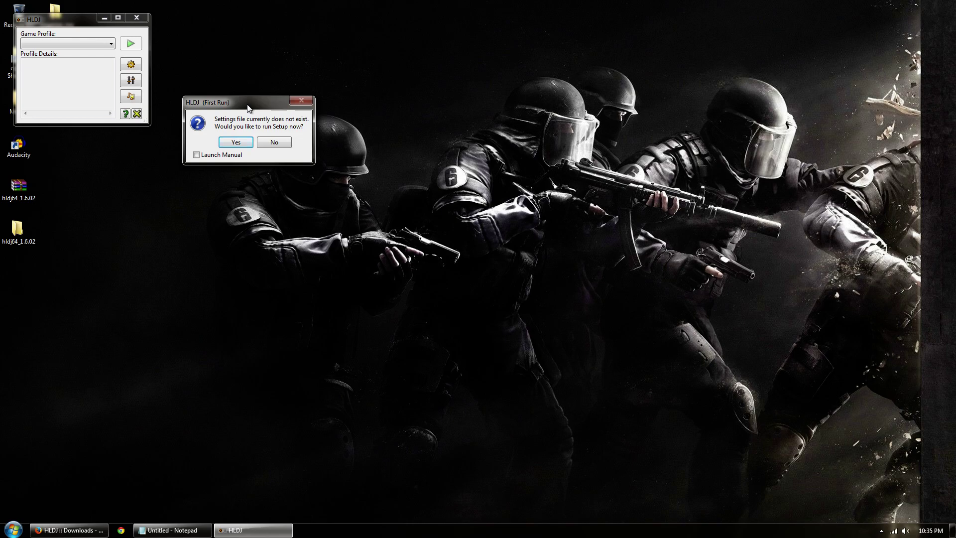
{"action": "left_click", "coordinate": [236, 142]}
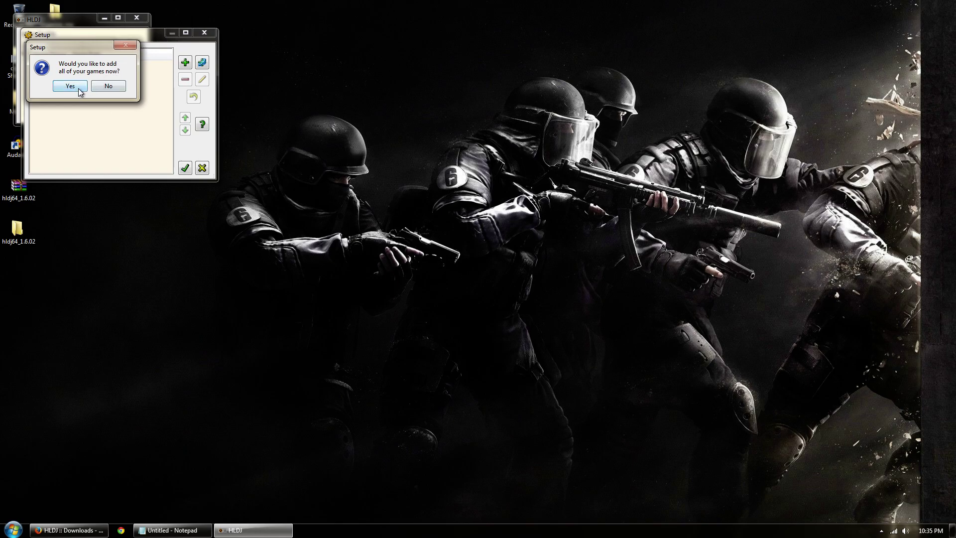
{"action": "left_click", "coordinate": [71, 86]}
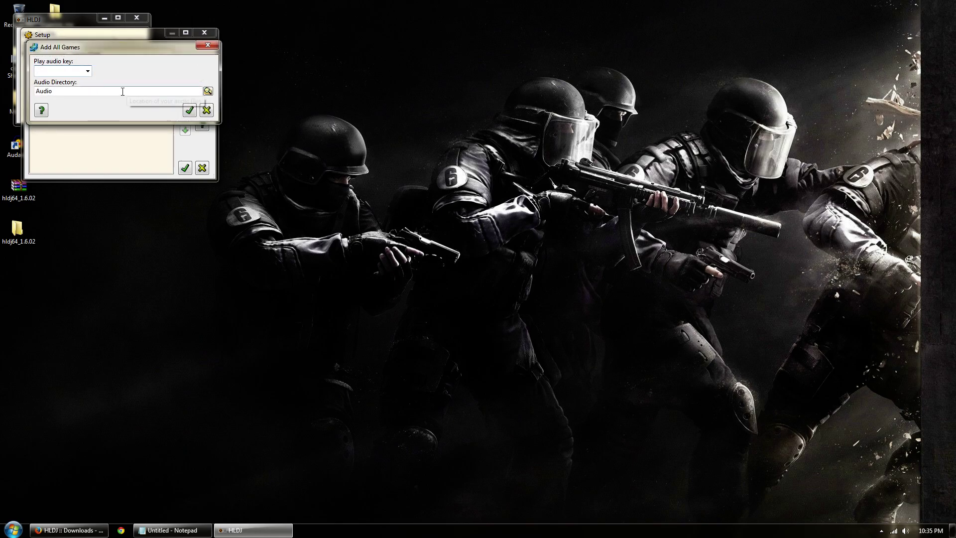
Set the play audio key for all games to LEFTARROW
{"action": "left_click", "coordinate": [87, 71]}
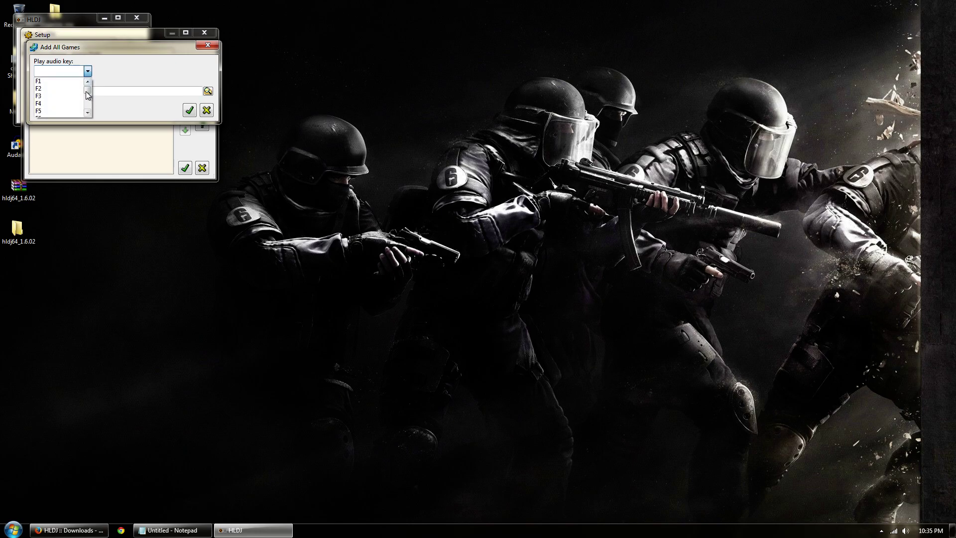
{"action": "scroll", "coordinate": [87, 113], "scroll_direction": "down", "scroll_amount": 3}
{"action": "scroll", "coordinate": [87, 106], "scroll_direction": "down", "scroll_amount": 3}
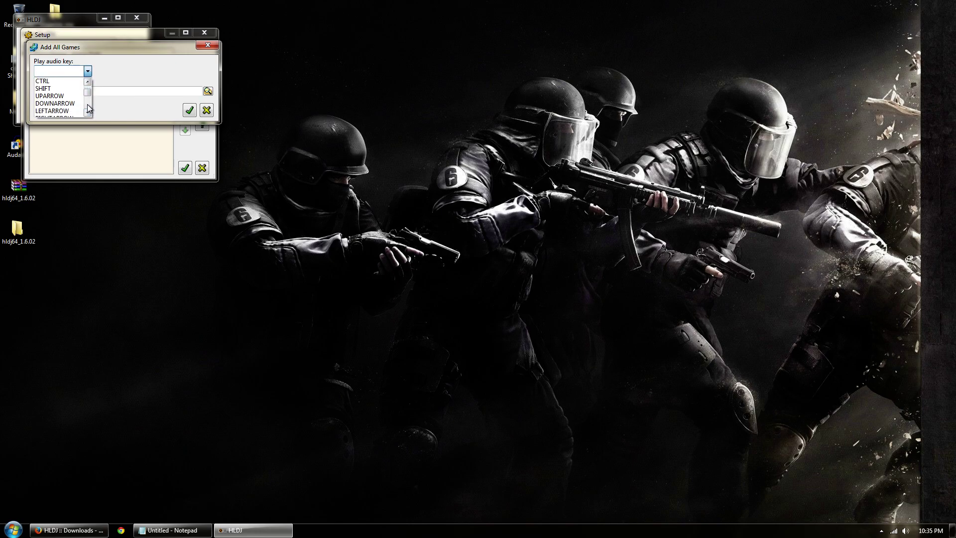
{"action": "left_click", "coordinate": [71, 111]}
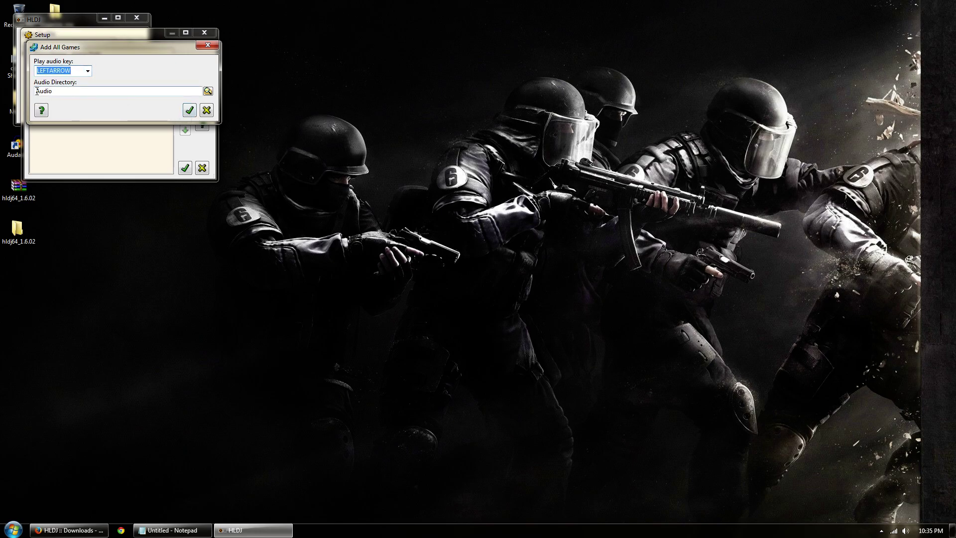
Set the audio directory for all games to C:\hldj\Music
{"action": "left_click", "coordinate": [207, 91]}
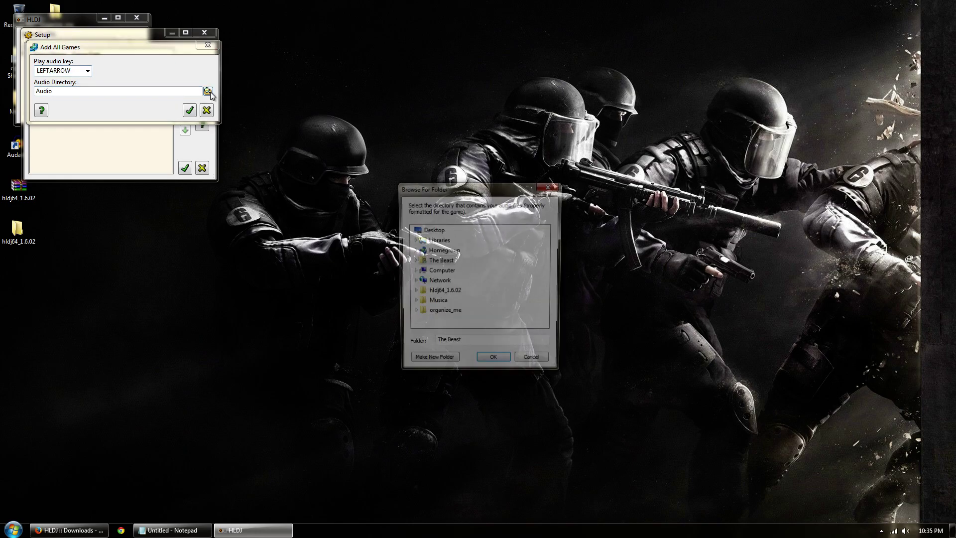
{"action": "left_click", "coordinate": [412, 271]}
{"action": "left_click", "coordinate": [418, 282]}
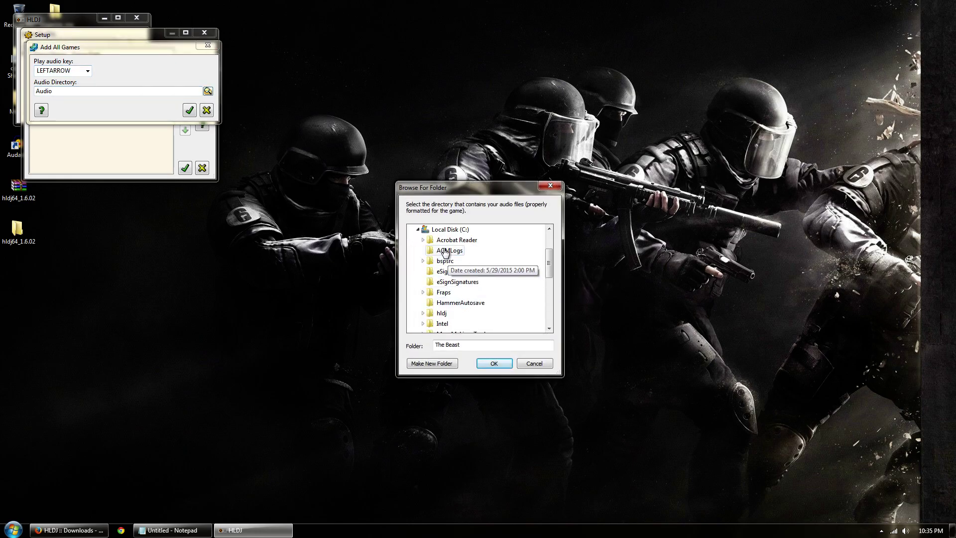
{"action": "left_click_drag", "start_coordinate": [548, 270], "coordinate": [548, 280]}
{"action": "left_click", "coordinate": [423, 271]}
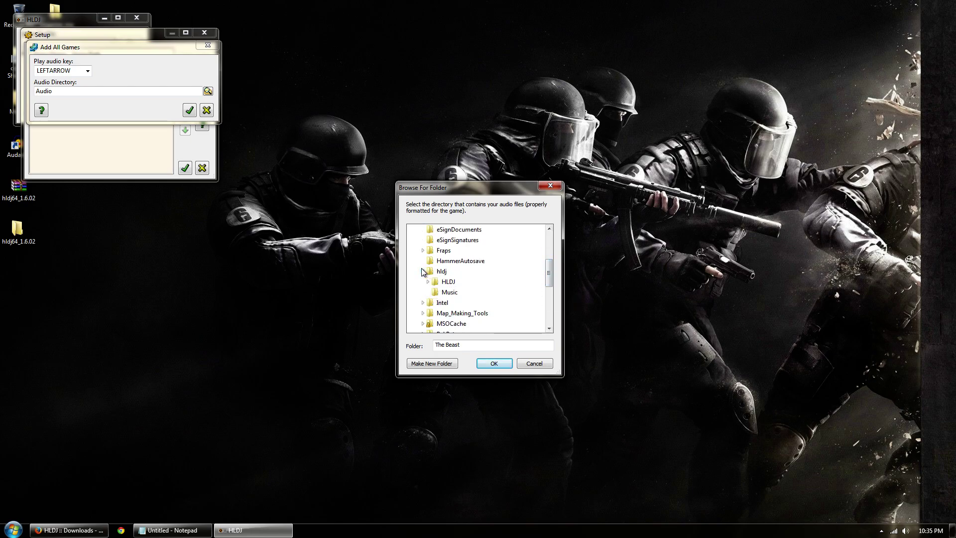
{"action": "left_click", "coordinate": [445, 293]}
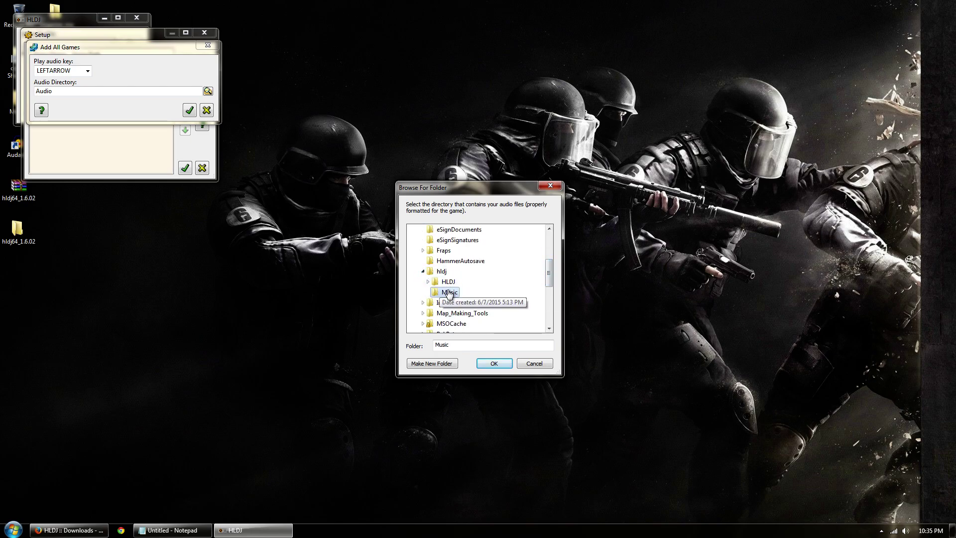
{"action": "left_click", "coordinate": [491, 364]}
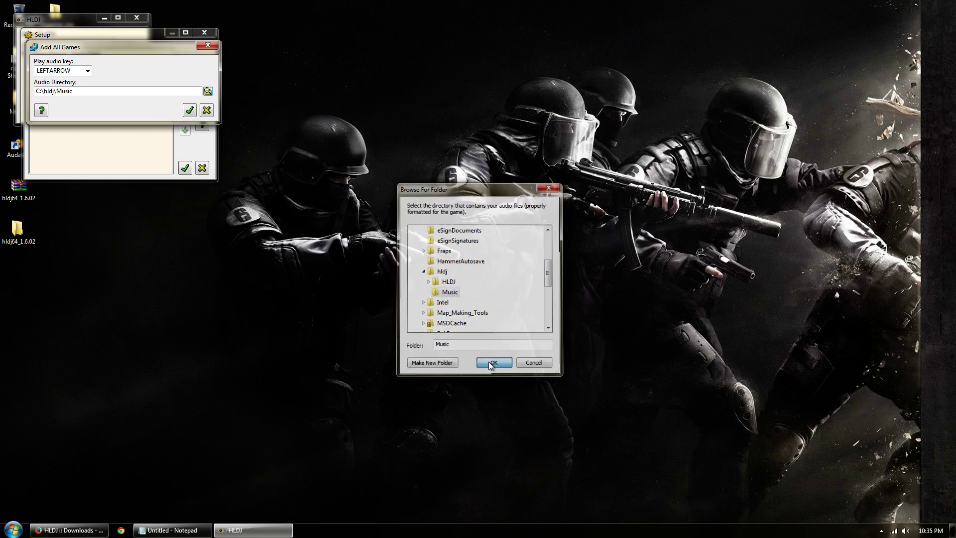
Add all games with these settings and accept the setup with the csgo entry
{"action": "left_click", "coordinate": [189, 110]}
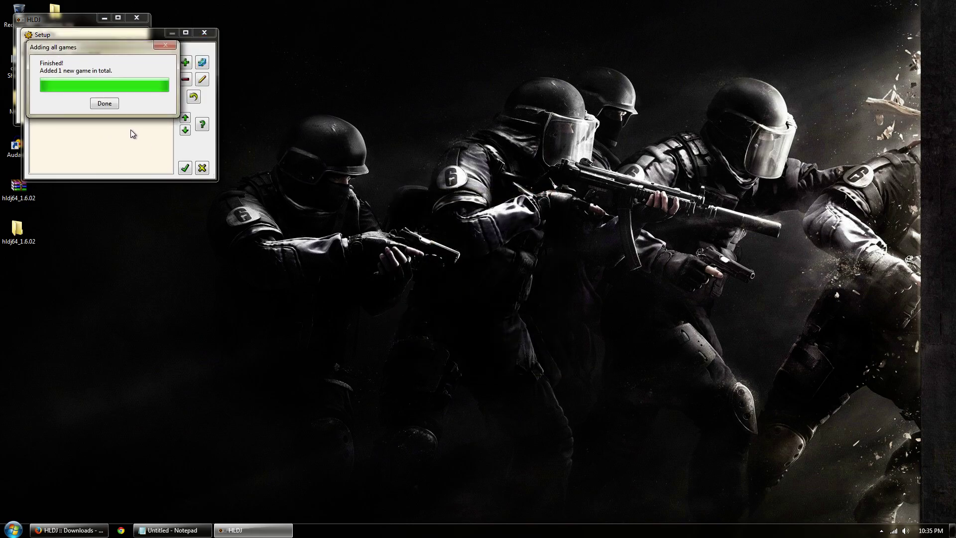
{"action": "left_click", "coordinate": [104, 103]}
{"action": "left_click", "coordinate": [104, 68]}
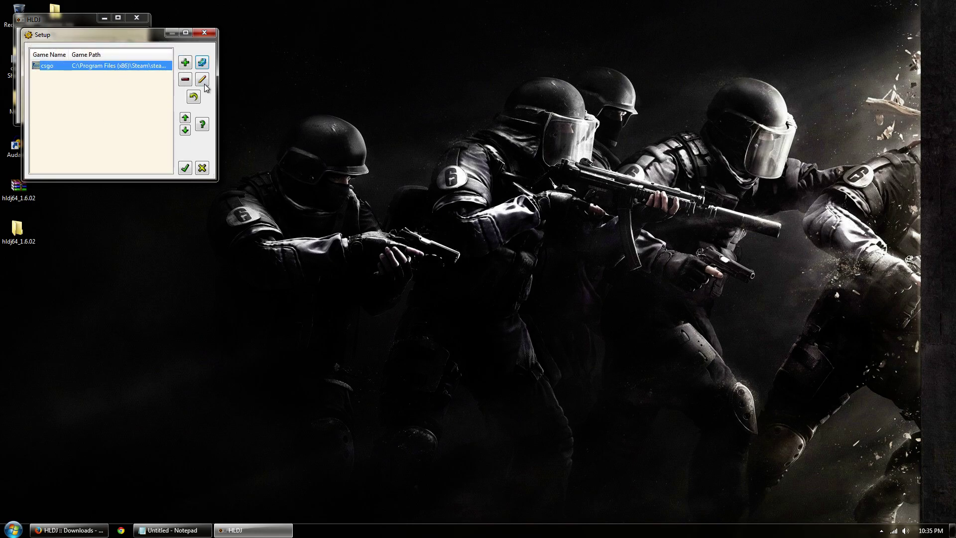
{"action": "left_click", "coordinate": [186, 169]}
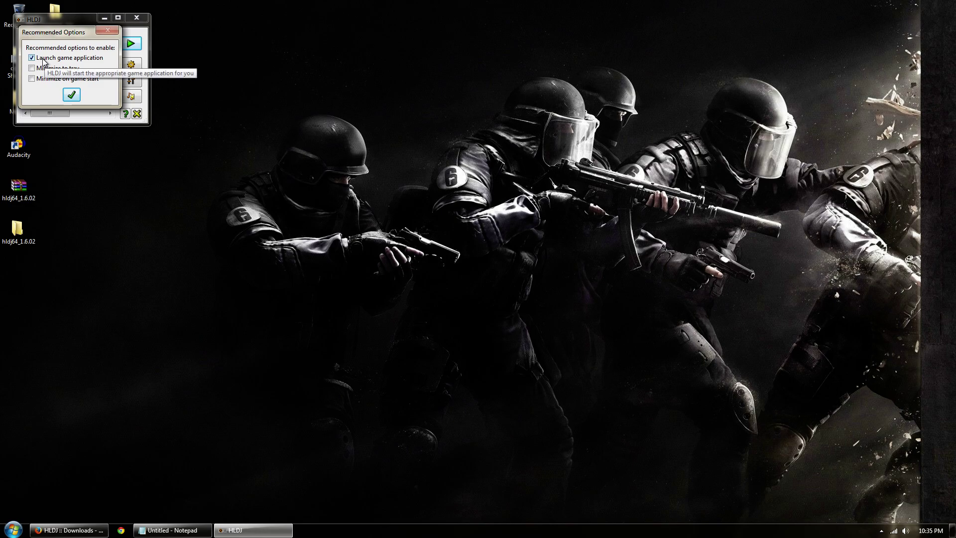
Accept the recommended options with Launch game application disabled and Minimize to tray and Minimize on game start enabled
{"action": "left_click", "coordinate": [47, 60]}
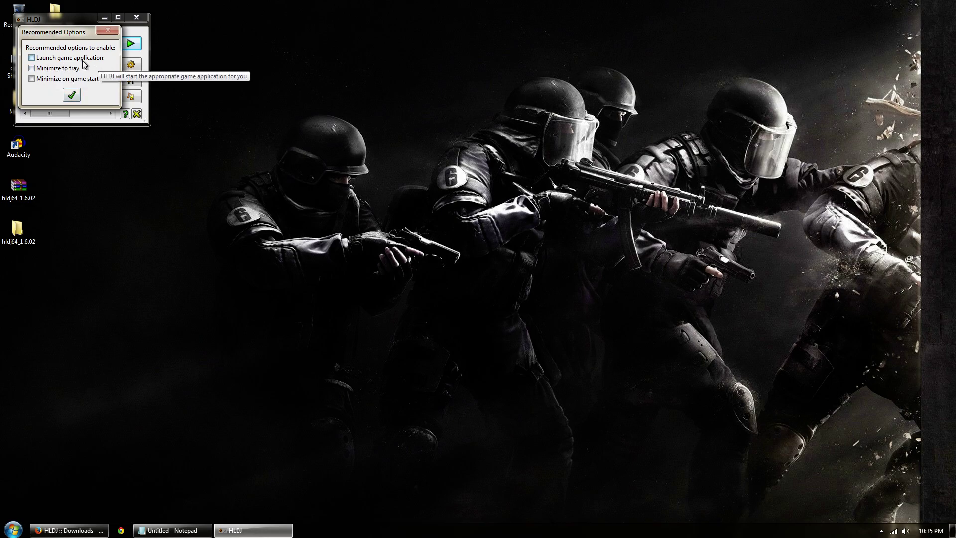
{"action": "left_click_drag", "start_coordinate": [73, 32], "coordinate": [318, 134]}
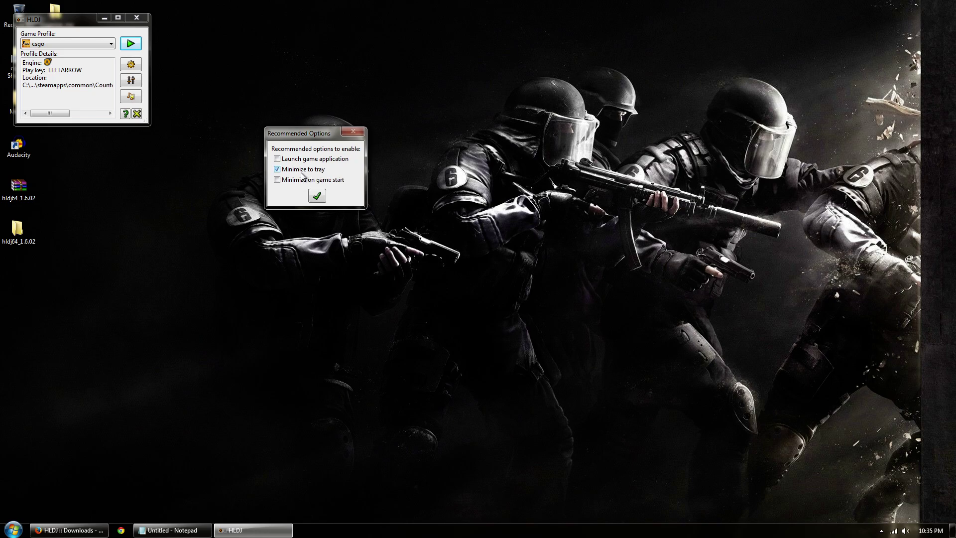
{"action": "left_click", "coordinate": [302, 181]}
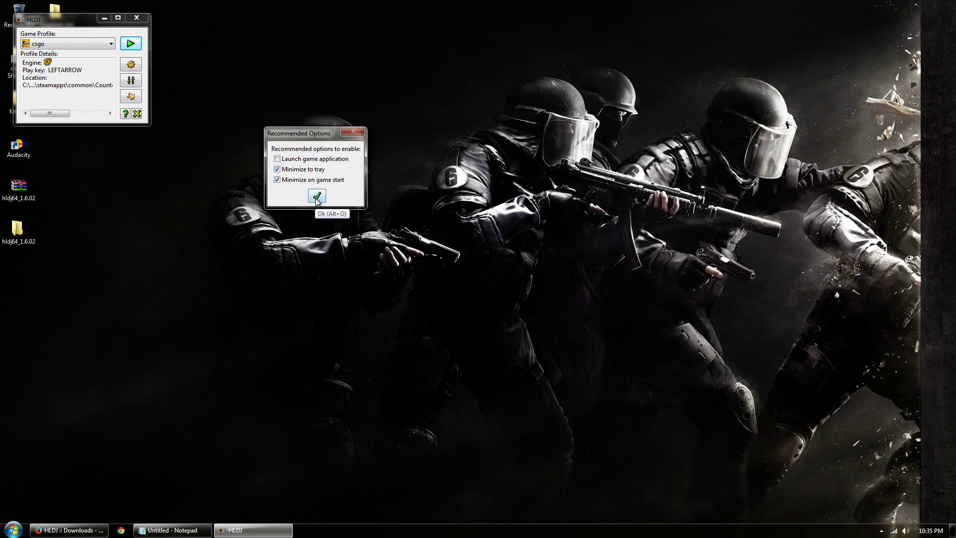
{"action": "left_click", "coordinate": [316, 196]}
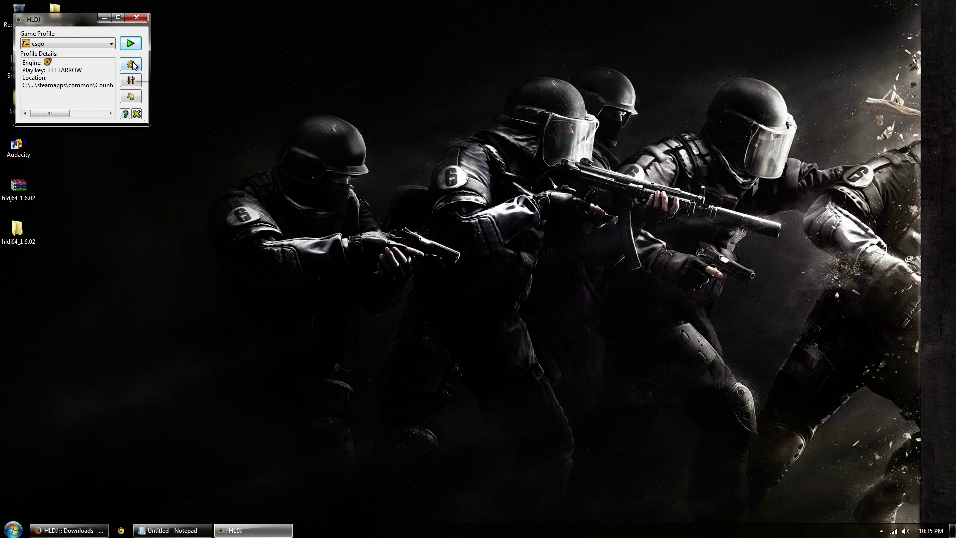
Open the HLDJ setup, review the csgo entry's play key and directories, and close the setup
{"action": "left_click", "coordinate": [131, 64]}
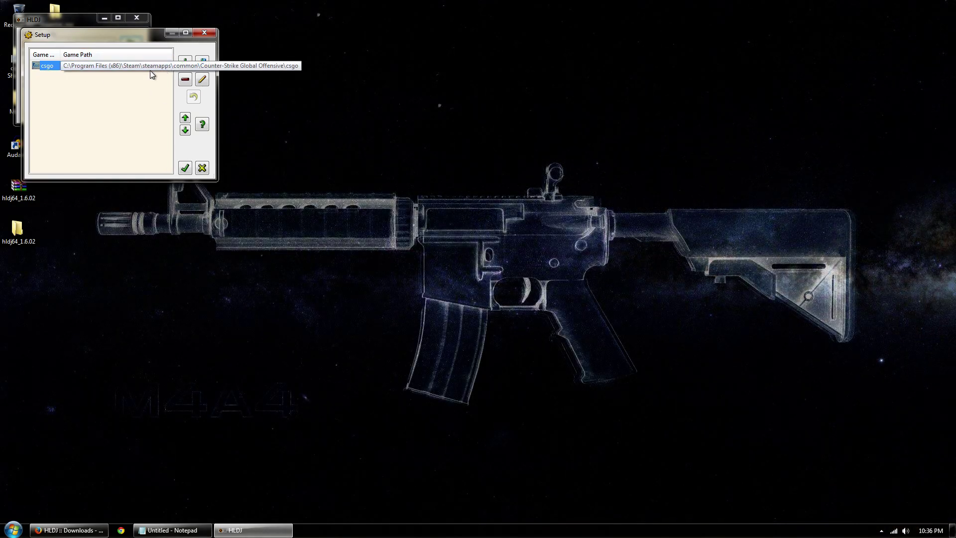
{"action": "left_click", "coordinate": [120, 67]}
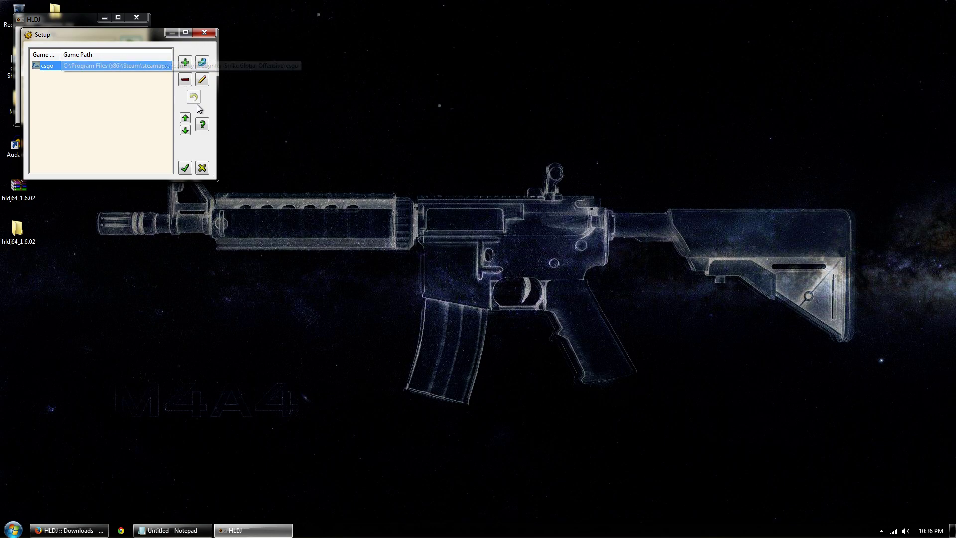
{"action": "left_click_drag", "start_coordinate": [218, 107], "coordinate": [314, 118]}
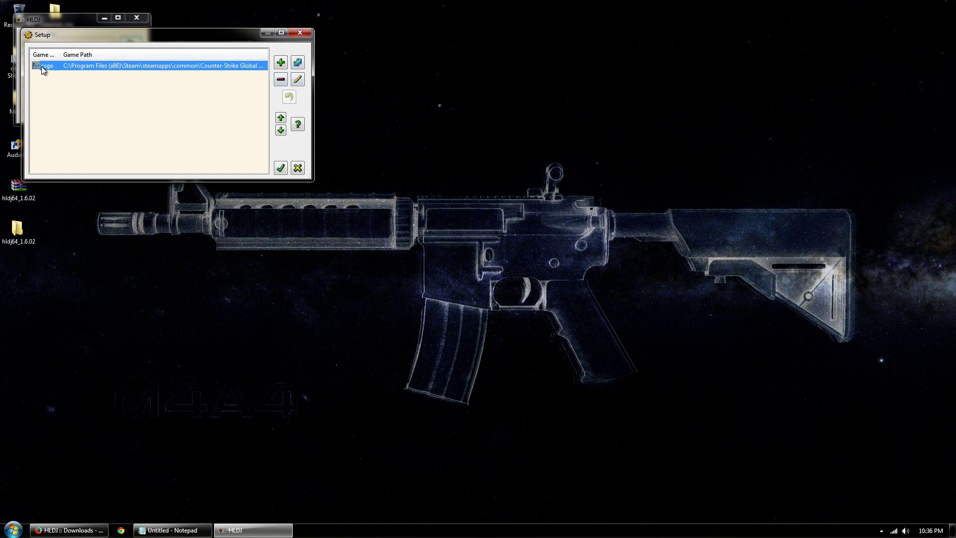
{"action": "left_click_drag", "start_coordinate": [117, 36], "coordinate": [159, 101]}
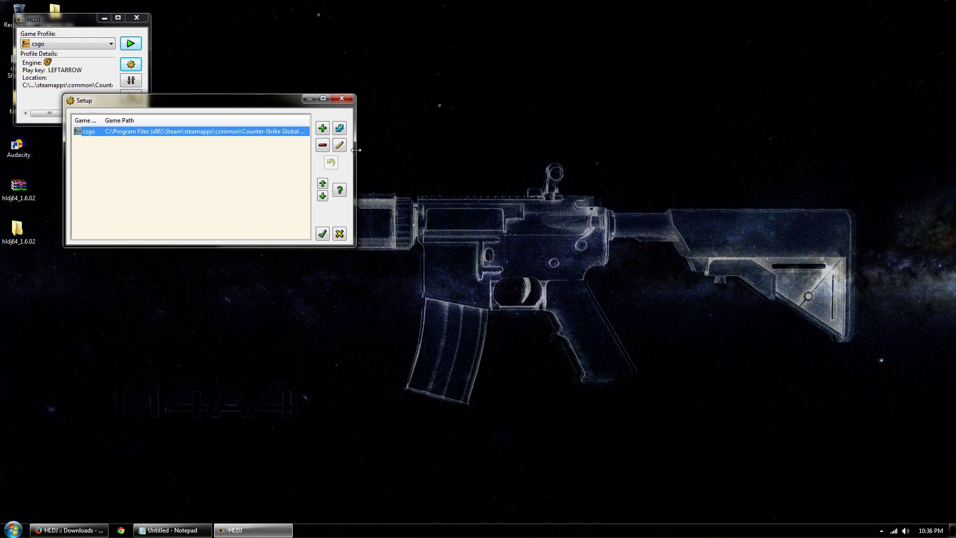
{"action": "left_click", "coordinate": [339, 145]}
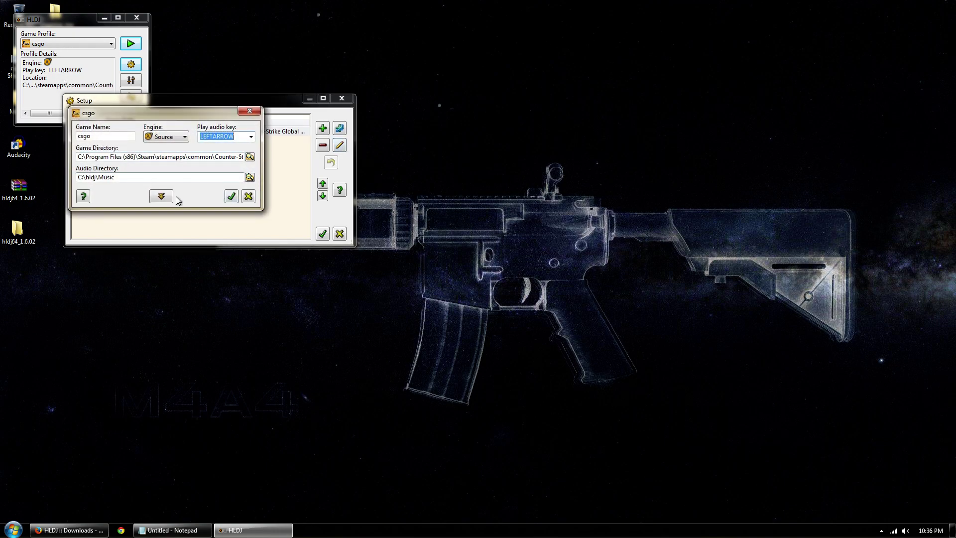
{"action": "left_click", "coordinate": [231, 196]}
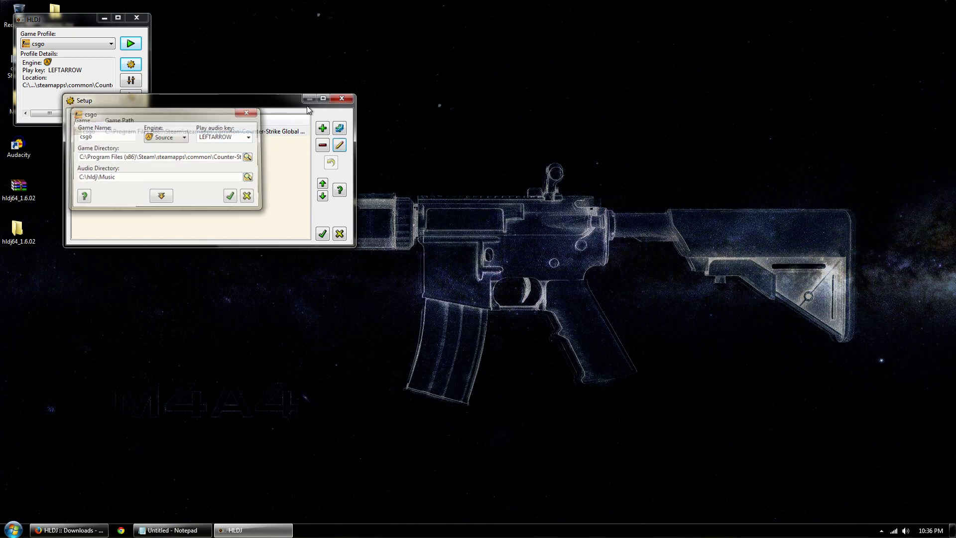
{"action": "left_click", "coordinate": [341, 99]}
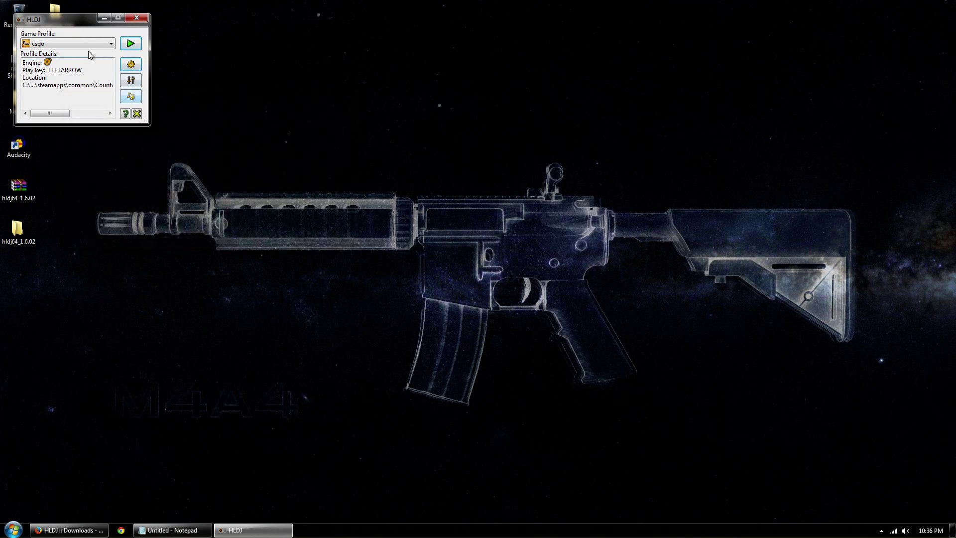
Open the Audio Converter beside the main HLDJ window and examine its input and output directories
{"action": "left_click_drag", "start_coordinate": [82, 21], "coordinate": [174, 61]}
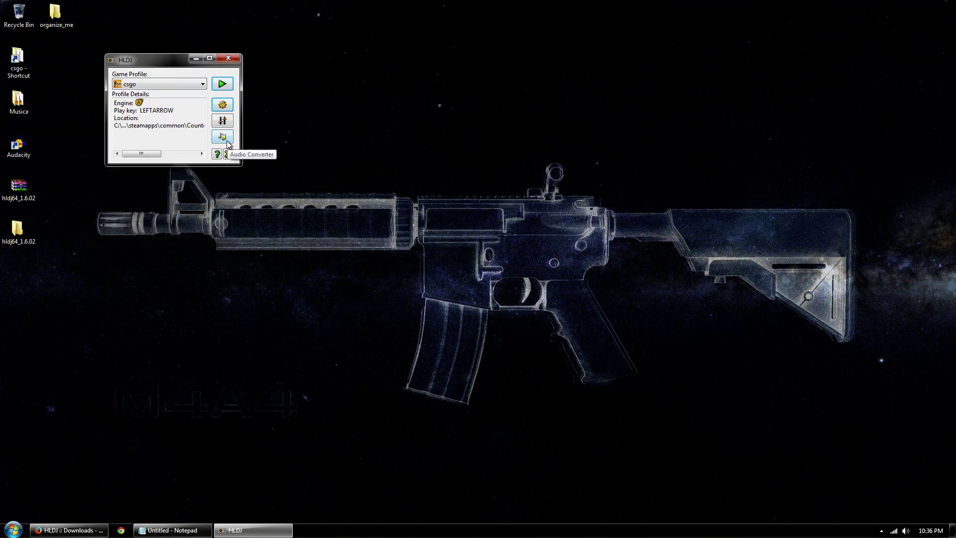
{"action": "left_click", "coordinate": [222, 136]}
{"action": "left_click_drag", "start_coordinate": [234, 77], "coordinate": [370, 61]}
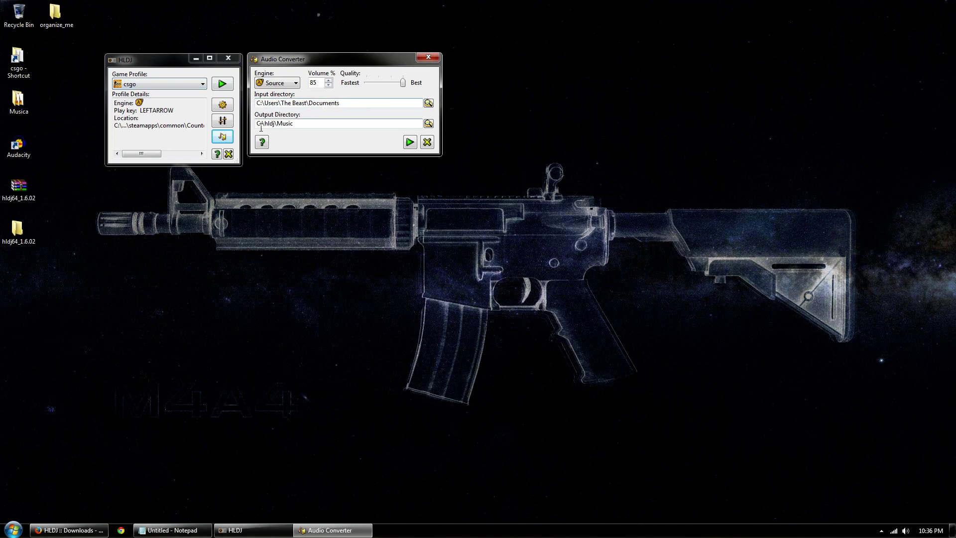
{"action": "left_click_drag", "start_coordinate": [293, 124], "coordinate": [252, 126]}
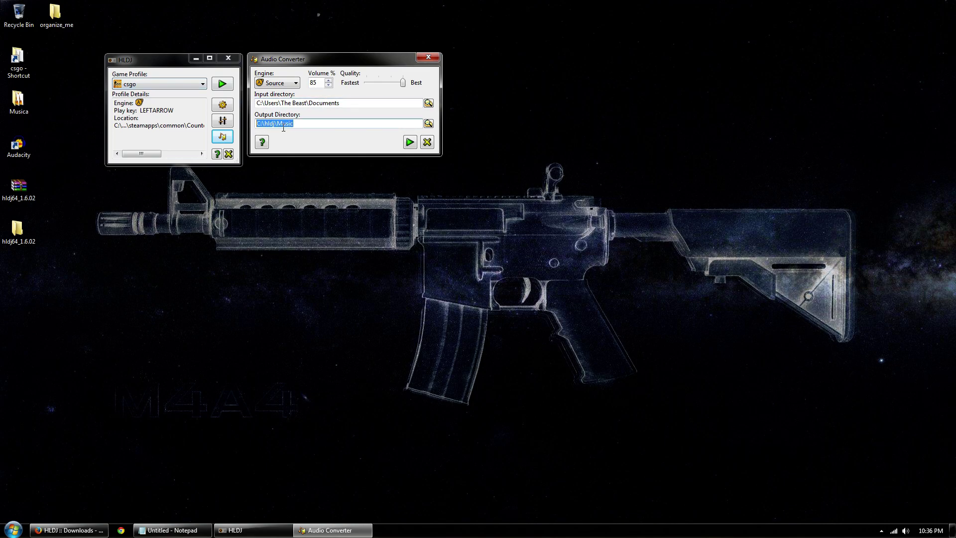
{"action": "left_click", "coordinate": [301, 123]}
{"action": "left_click", "coordinate": [345, 104]}
{"action": "left_click", "coordinate": [346, 103]}
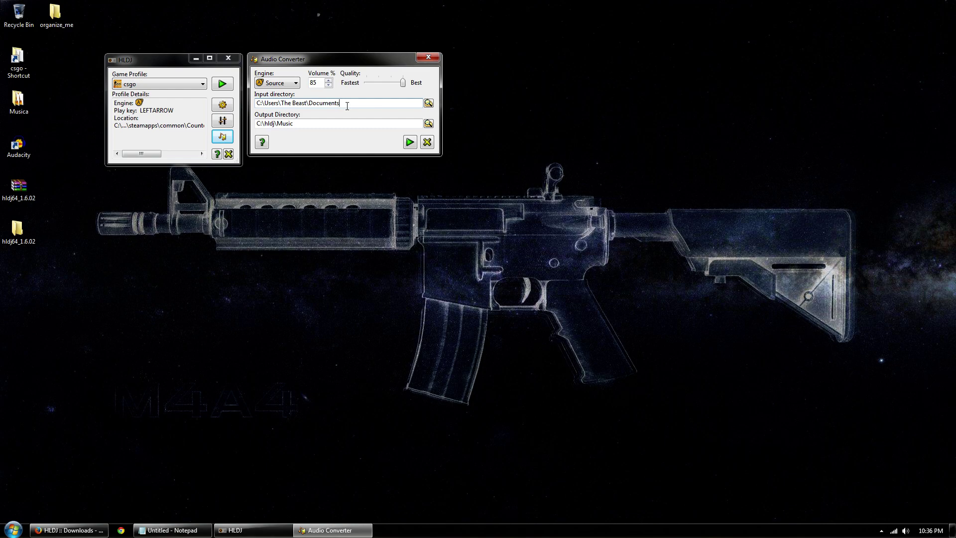
Set the Audio Converter's input directory to the Audacity folder in My Documents and close the converter without converting
{"action": "left_click", "coordinate": [429, 104]}
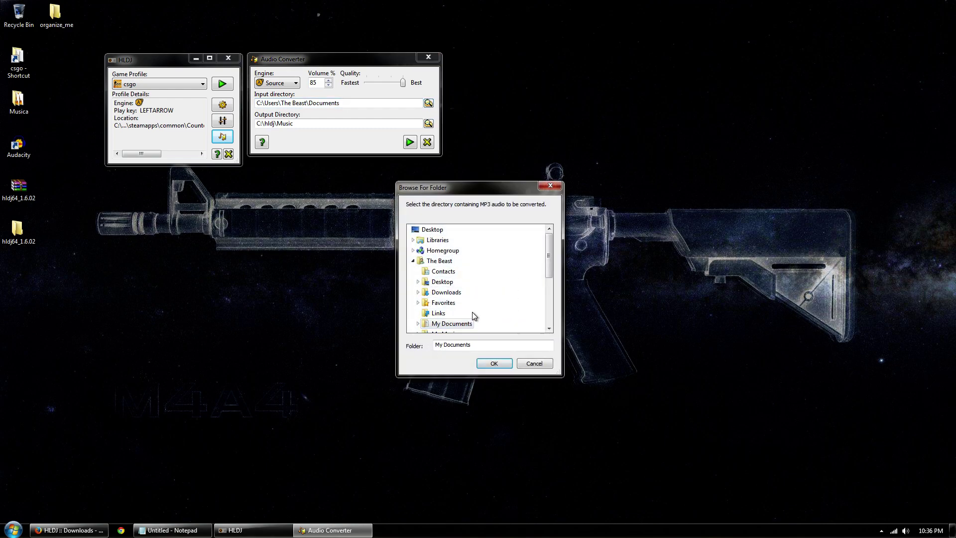
{"action": "scroll", "coordinate": [550, 258], "scroll_direction": "down", "scroll_amount": 1}
{"action": "double_click", "coordinate": [451, 302]}
{"action": "scroll", "coordinate": [510, 301], "scroll_direction": "up", "scroll_amount": 1}
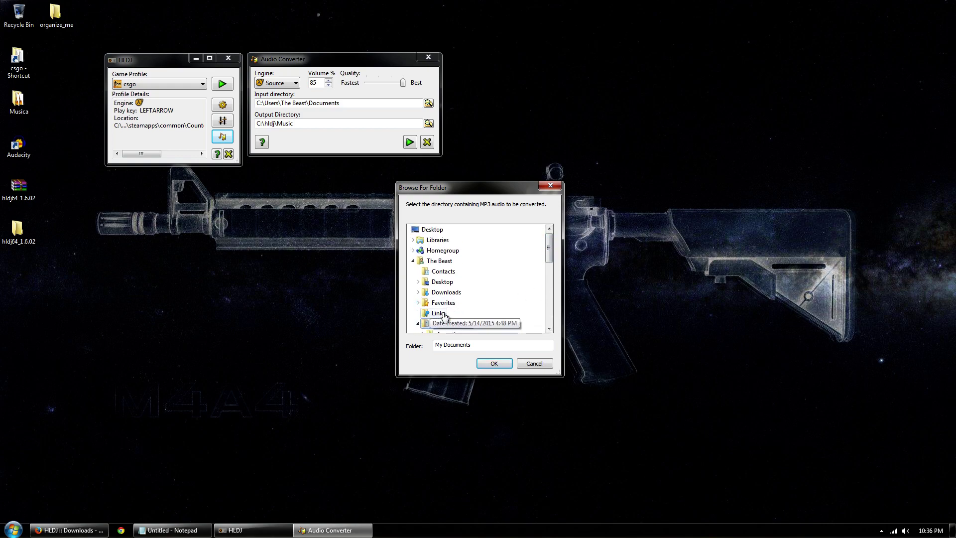
{"action": "left_click_drag", "start_coordinate": [553, 249], "coordinate": [548, 272]}
{"action": "key", "text": "Down"}
{"action": "key", "text": "Down"}
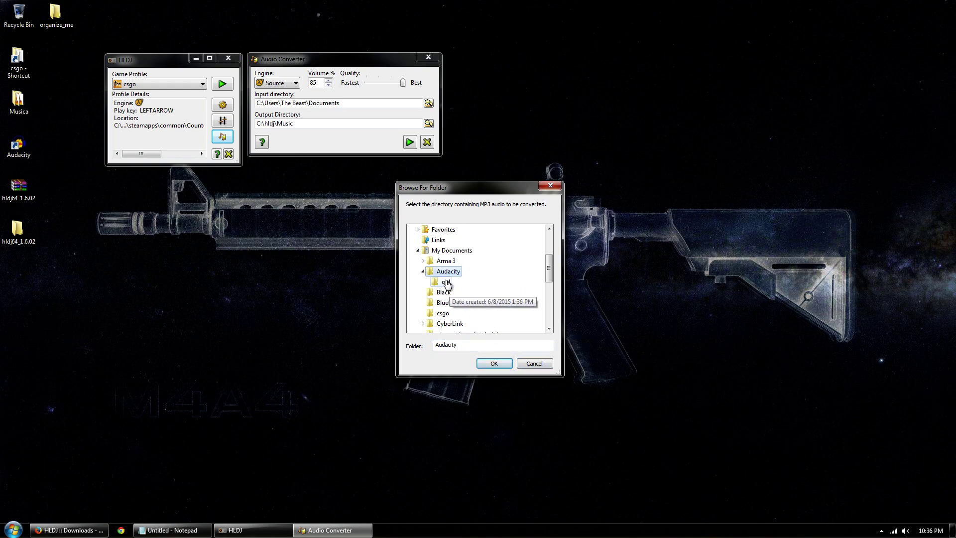
{"action": "left_click", "coordinate": [487, 364]}
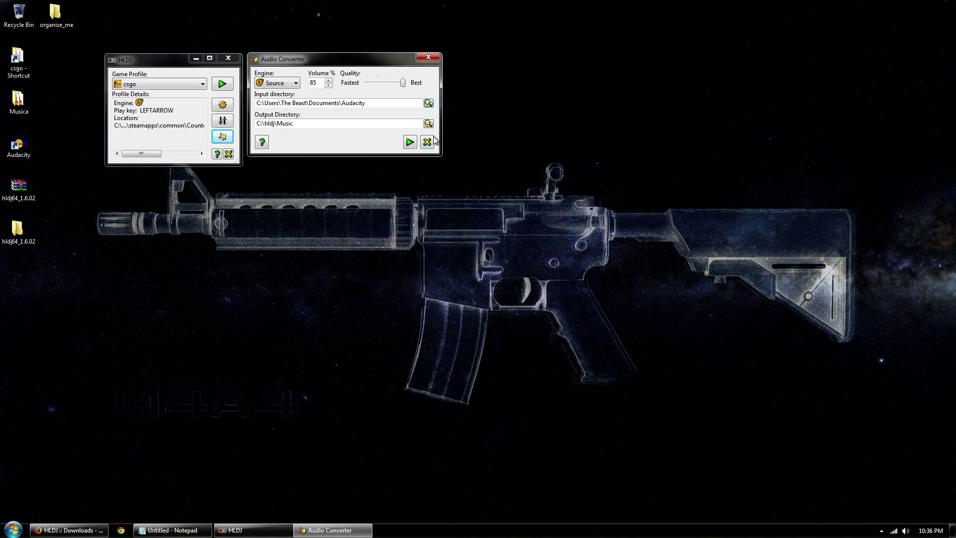
{"action": "left_click", "coordinate": [427, 142]}
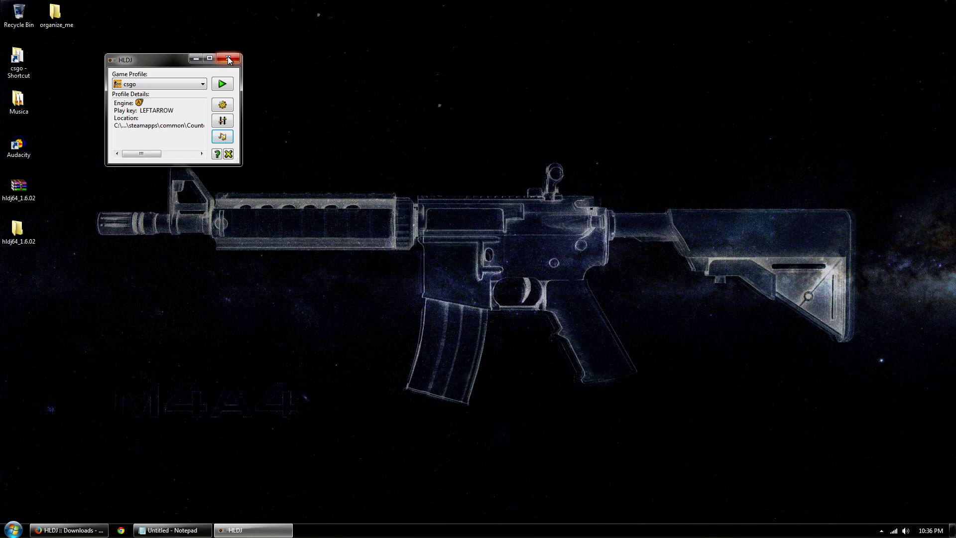
Close HLDJ and switch to Firefox to view the Audacity 2.1.0 download page
{"action": "left_click", "coordinate": [229, 60]}
{"action": "left_click", "coordinate": [67, 530]}
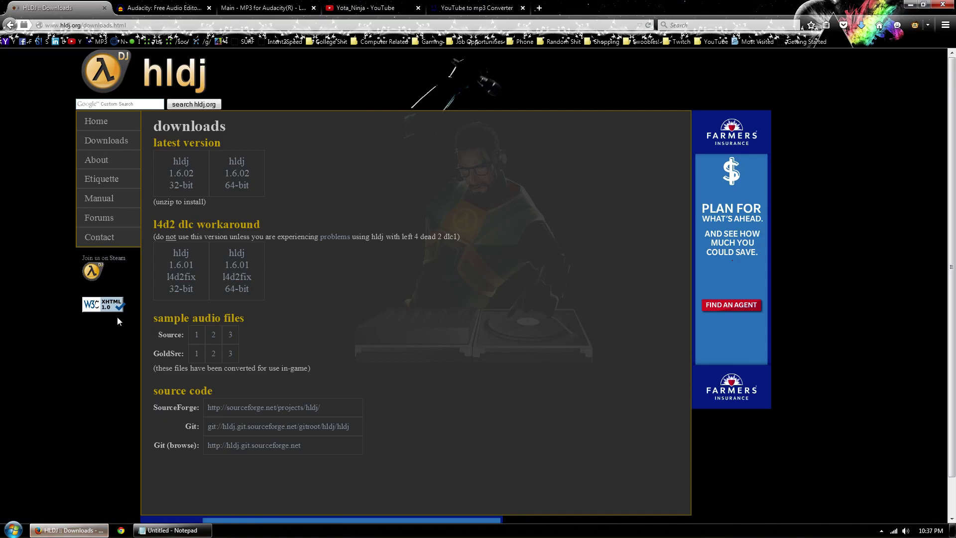
{"action": "left_click", "coordinate": [157, 7]}
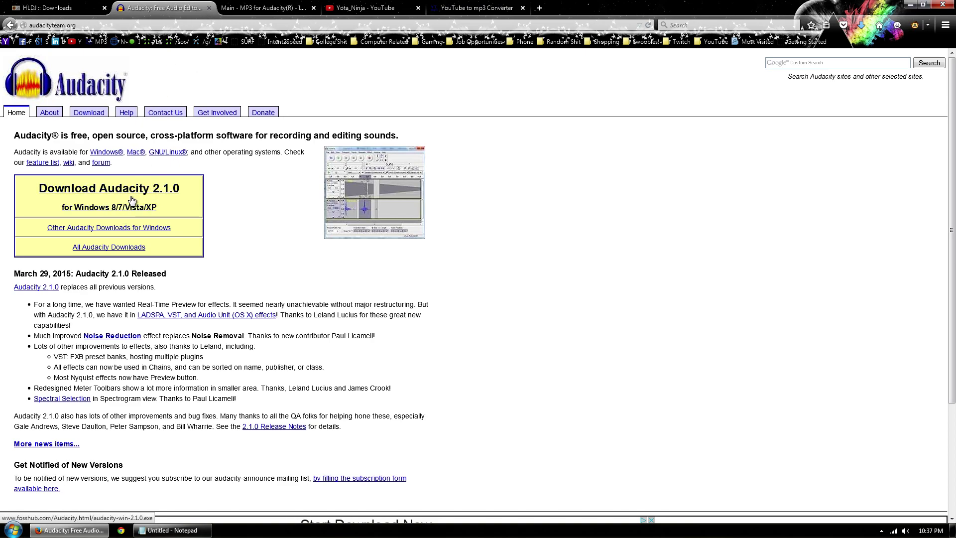
Go to the Windows downloads on the LAME for Audacity page and follow the Lame_v3.99.3_for_Windows.exe link
{"action": "left_click", "coordinate": [234, 8]}
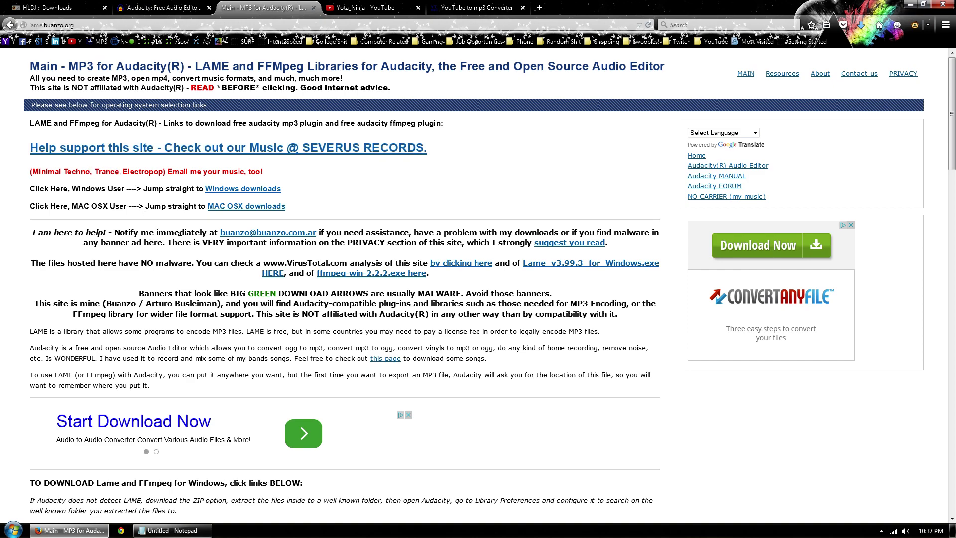
{"action": "left_click", "coordinate": [233, 190]}
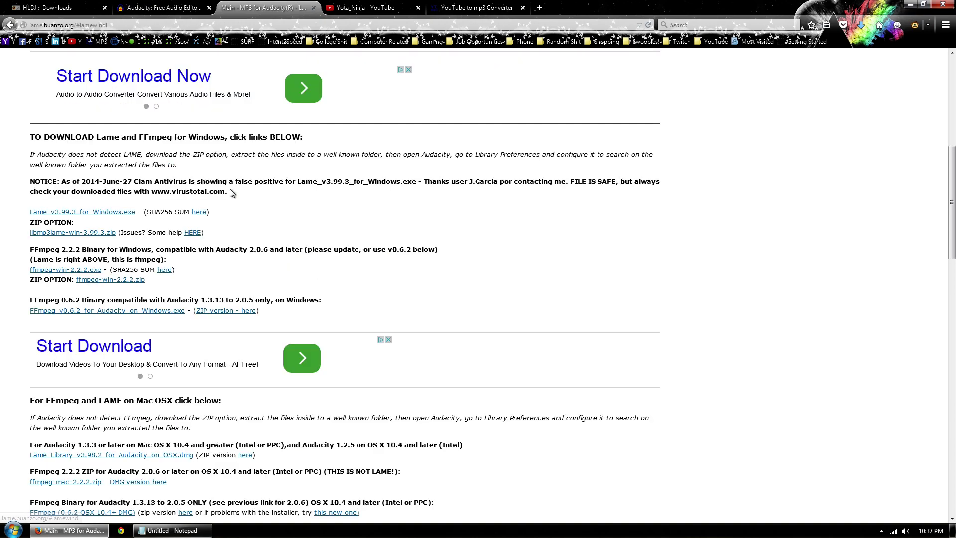
{"action": "left_click", "coordinate": [61, 212]}
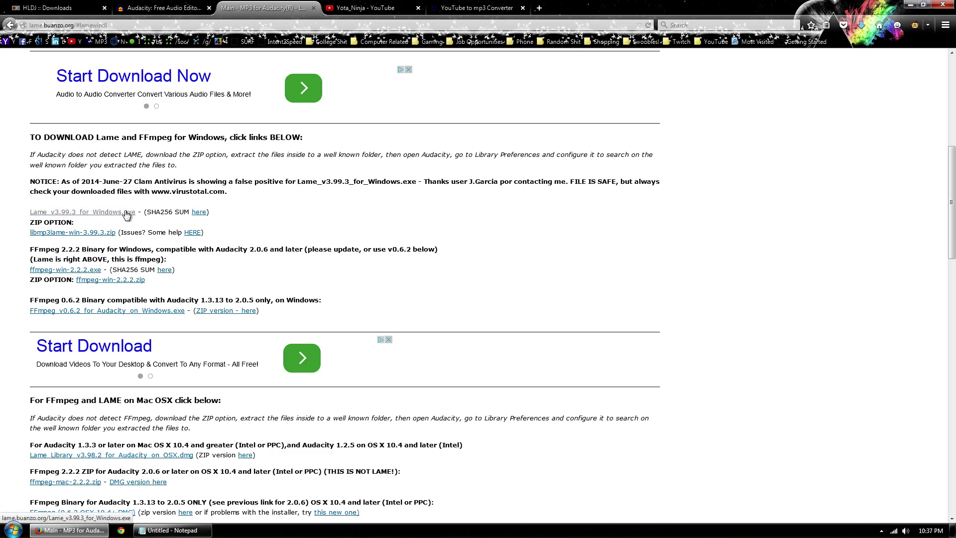
{"action": "left_click", "coordinate": [139, 6]}
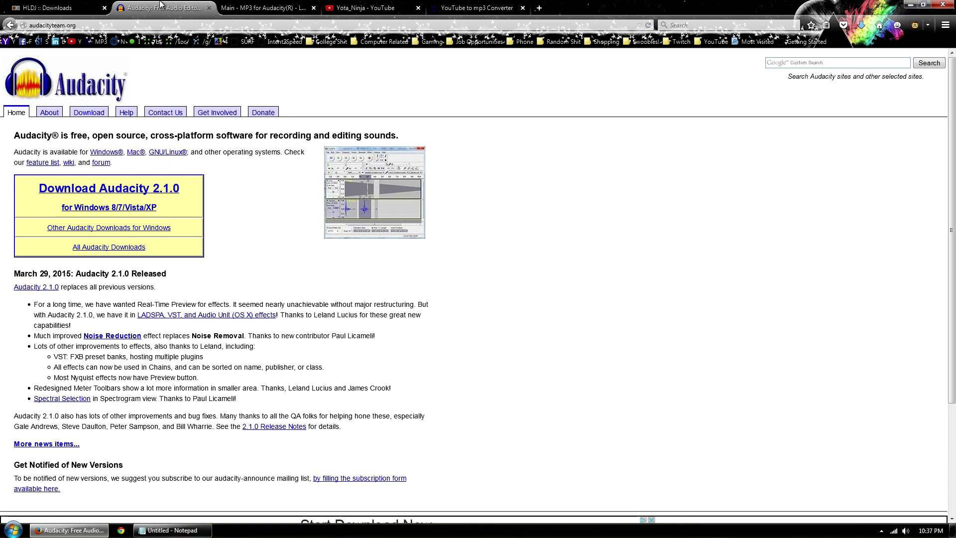
{"action": "left_click", "coordinate": [221, 6]}
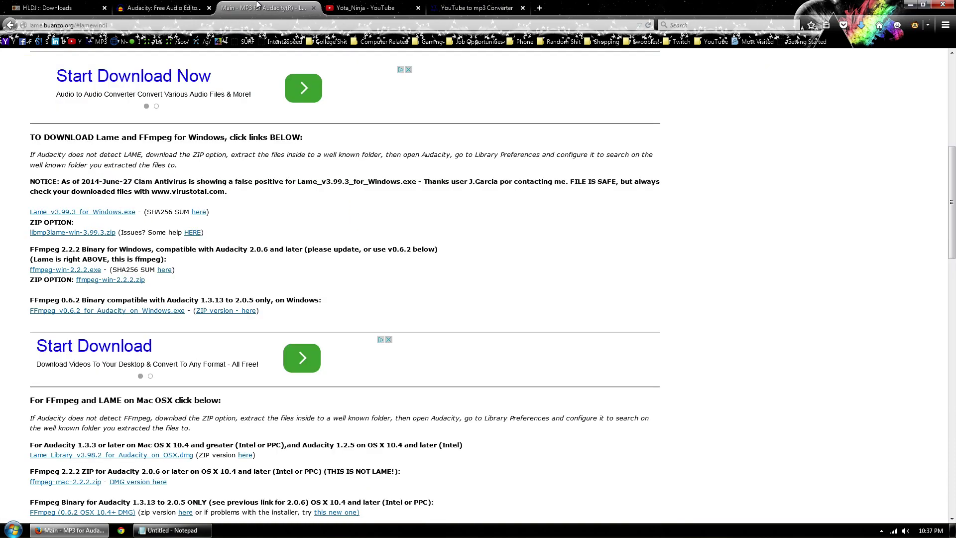
Close the Audacity and LAME pages and search YouTube for "disturbed down with the sickness"
{"action": "left_click", "coordinate": [208, 8]}
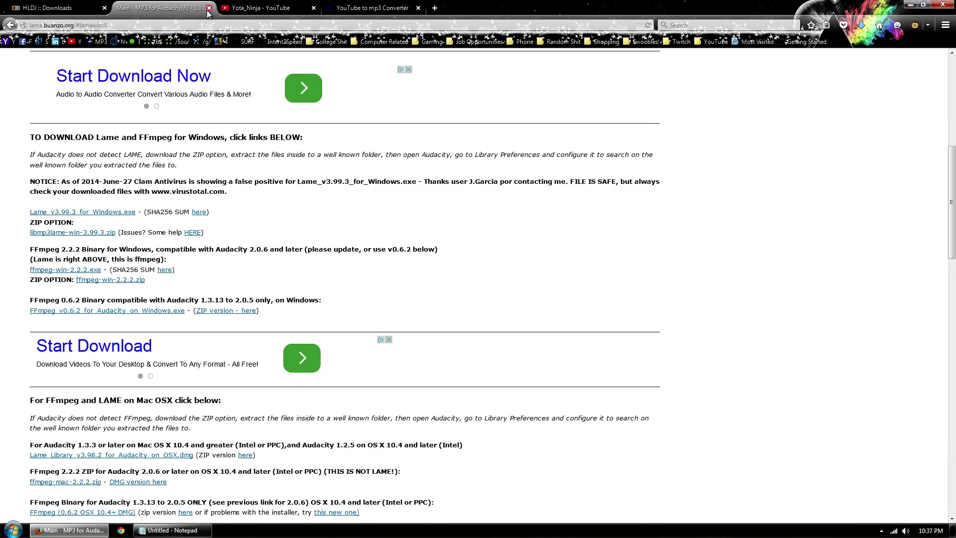
{"action": "left_click", "coordinate": [209, 9]}
{"action": "left_click", "coordinate": [219, 61]}
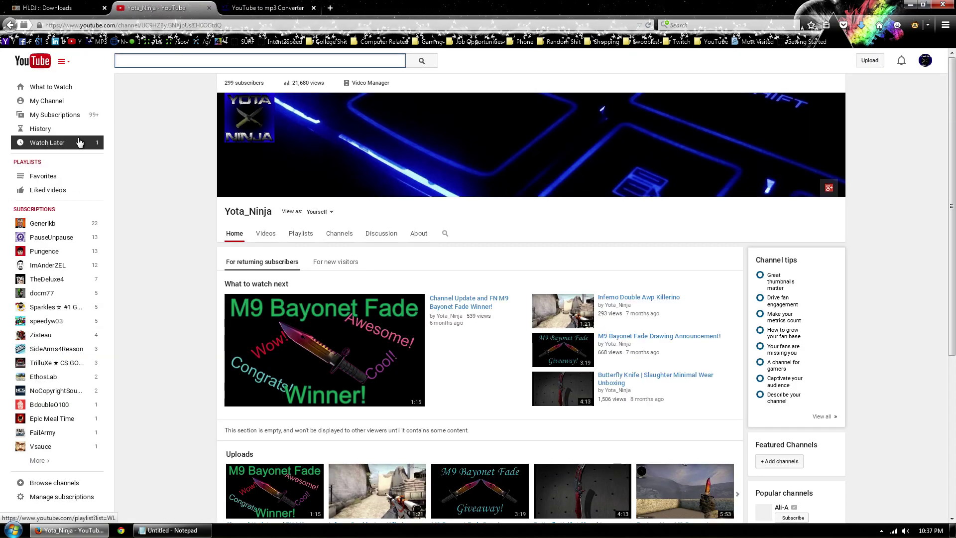
{"action": "type", "text": "disturbed"}
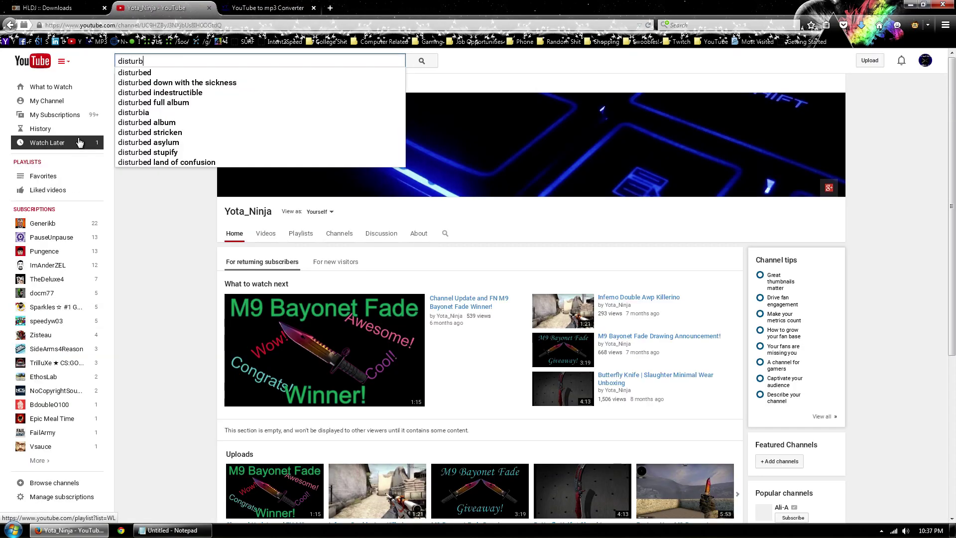
{"action": "key", "text": "Down"}
{"action": "key", "text": "Down"}
{"action": "key", "text": "Return"}
{"action": "type", "text": "\\"}
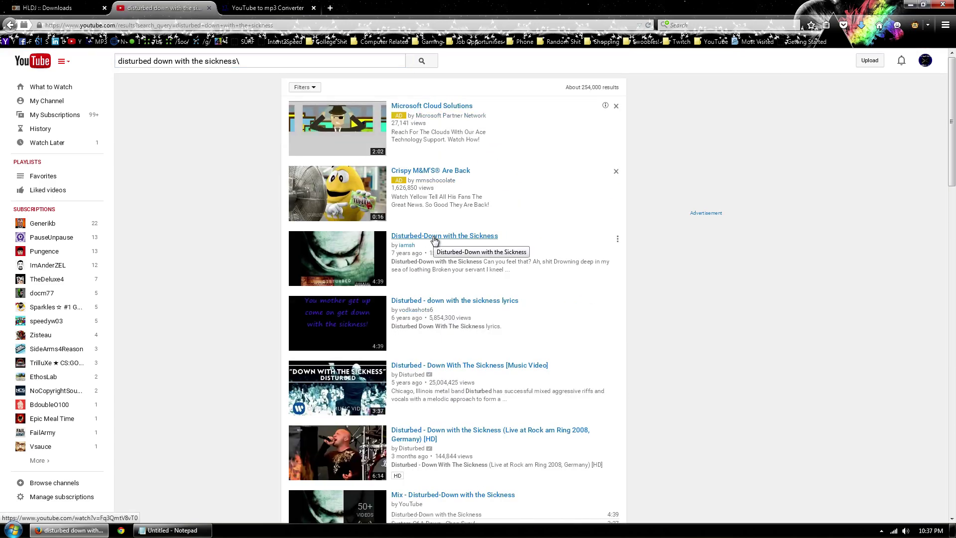
Open the video "Disturbed-Down with the Sickness", pause it and copy its URL
{"action": "left_click", "coordinate": [435, 238]}
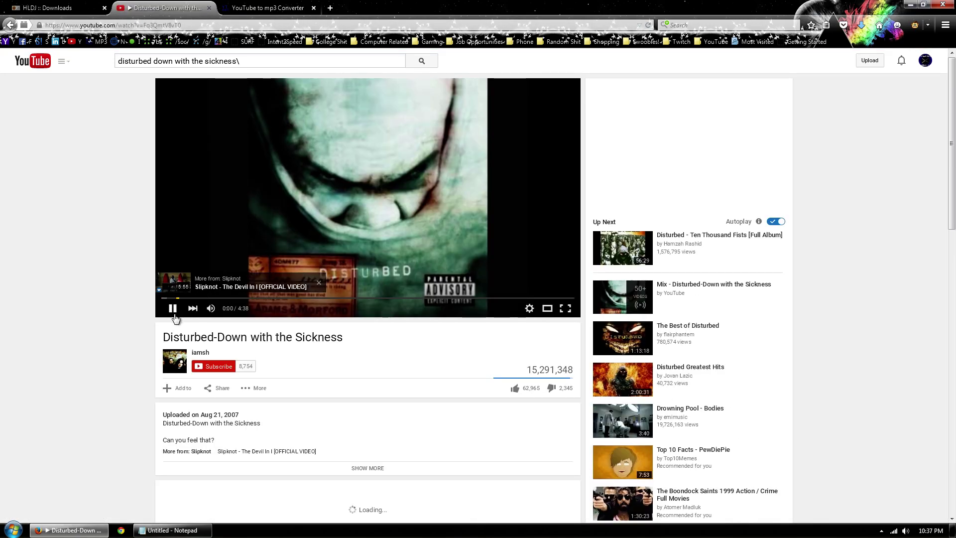
{"action": "left_click", "coordinate": [173, 309]}
{"action": "left_click", "coordinate": [187, 25]}
{"action": "right_click", "coordinate": [199, 28]}
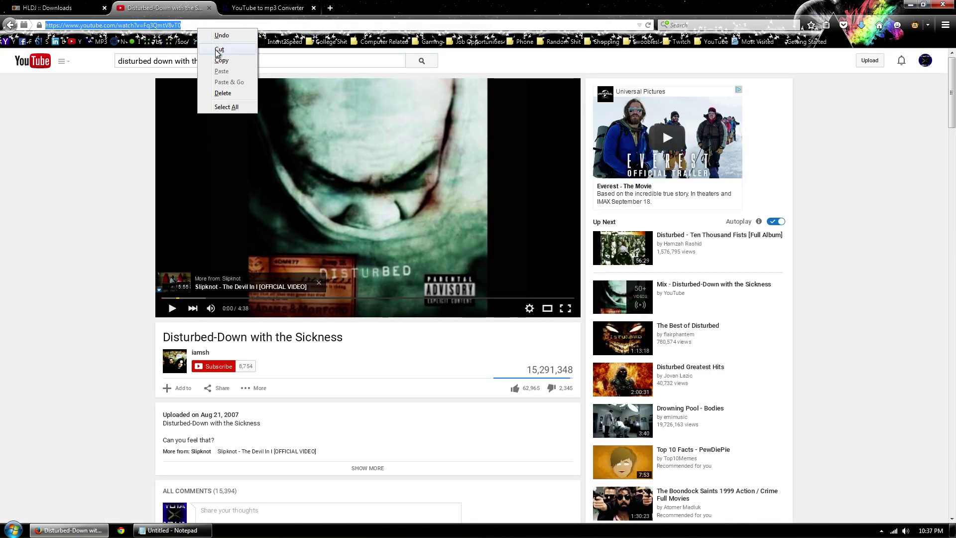
{"action": "left_click", "coordinate": [222, 60]}
Convert the copied Disturbed video link to an MP3 on the YouTube mp3 converter page
{"action": "left_click", "coordinate": [264, 8]}
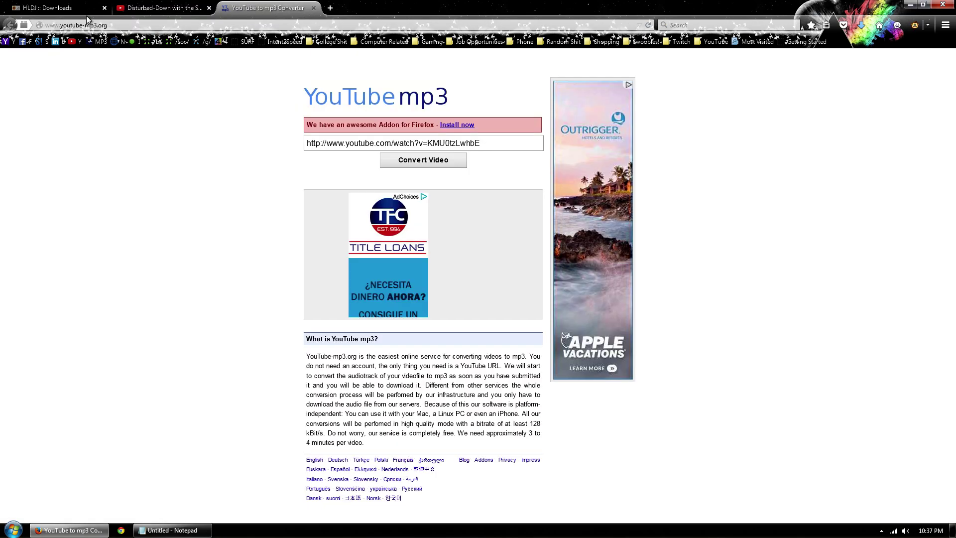
{"action": "left_click", "coordinate": [396, 144]}
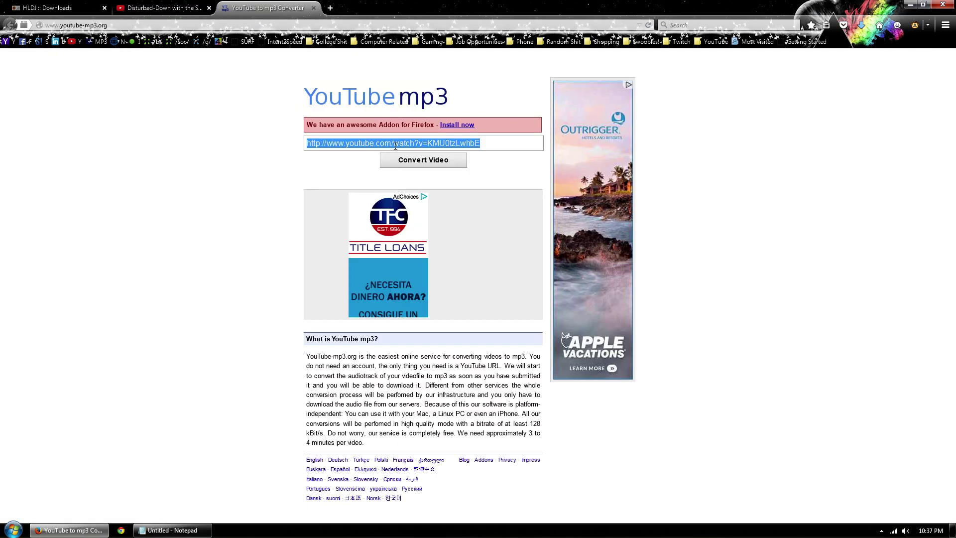
{"action": "key", "text": "ctrl+v"}
{"action": "left_click", "coordinate": [421, 158]}
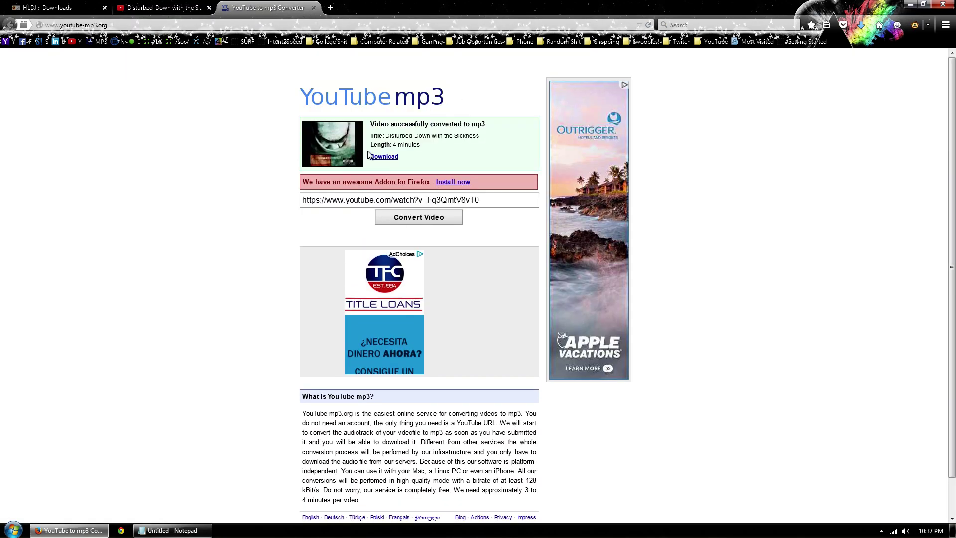
Download the converted MP3 into the Musica folder on the desktop as "Disturbed-Down with the Sickness"
{"action": "left_click", "coordinate": [394, 158]}
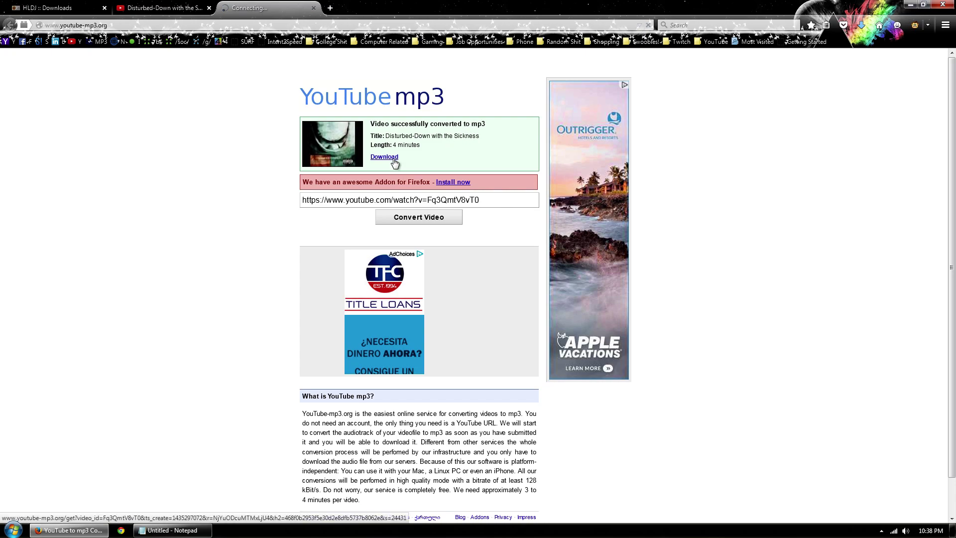
{"action": "left_click", "coordinate": [387, 295]}
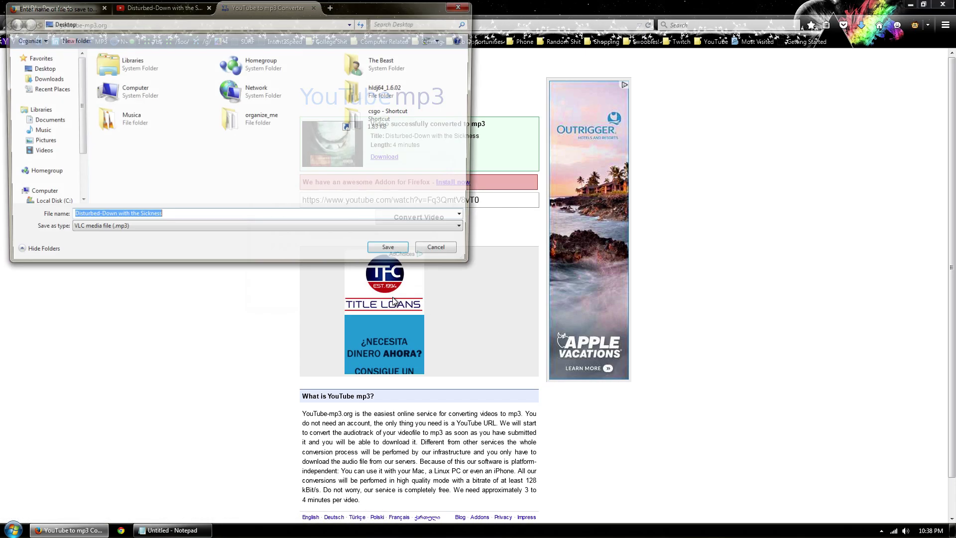
{"action": "double_click", "coordinate": [111, 122]}
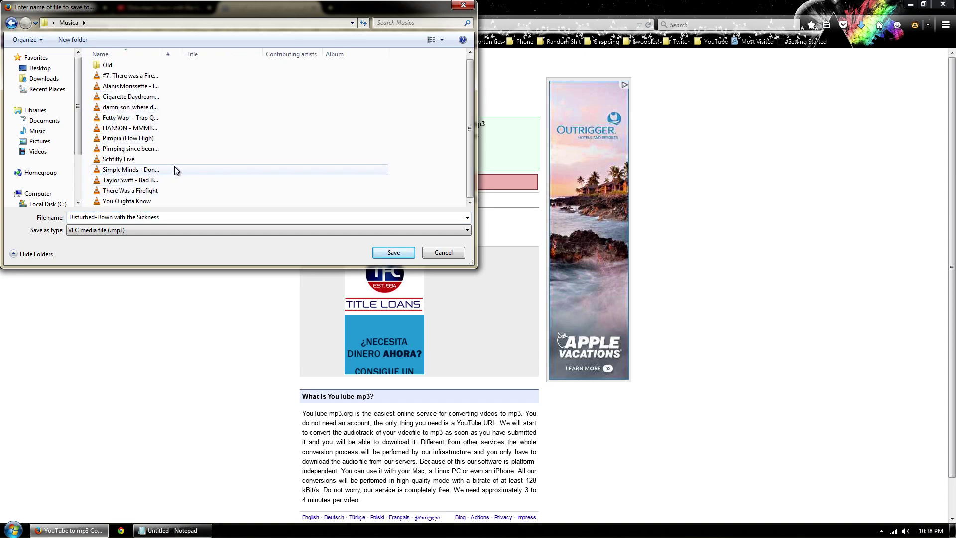
{"action": "left_click", "coordinate": [394, 252]}
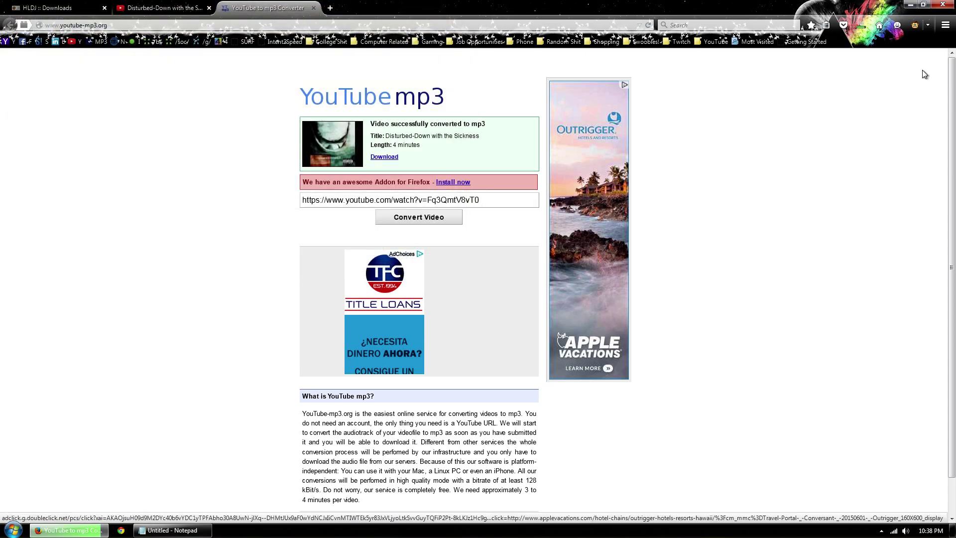
Close the converter and YouTube pages, and quit the browser
{"action": "left_click", "coordinate": [313, 8]}
{"action": "left_click", "coordinate": [210, 8]}
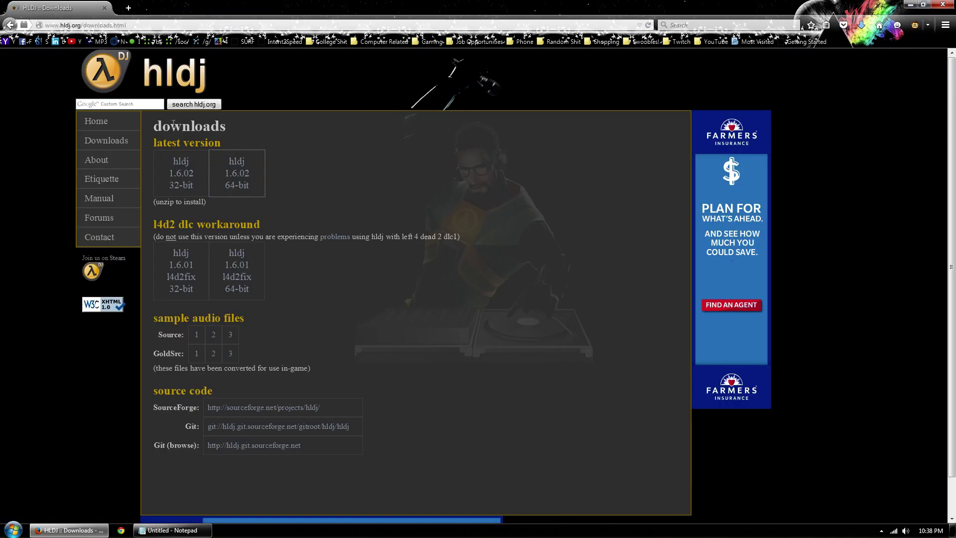
{"action": "left_click", "coordinate": [943, 4]}
In the desktop Musica folder, move every song except the Disturbed one into the Old subfolder, and close the folder
{"action": "double_click", "coordinate": [19, 99]}
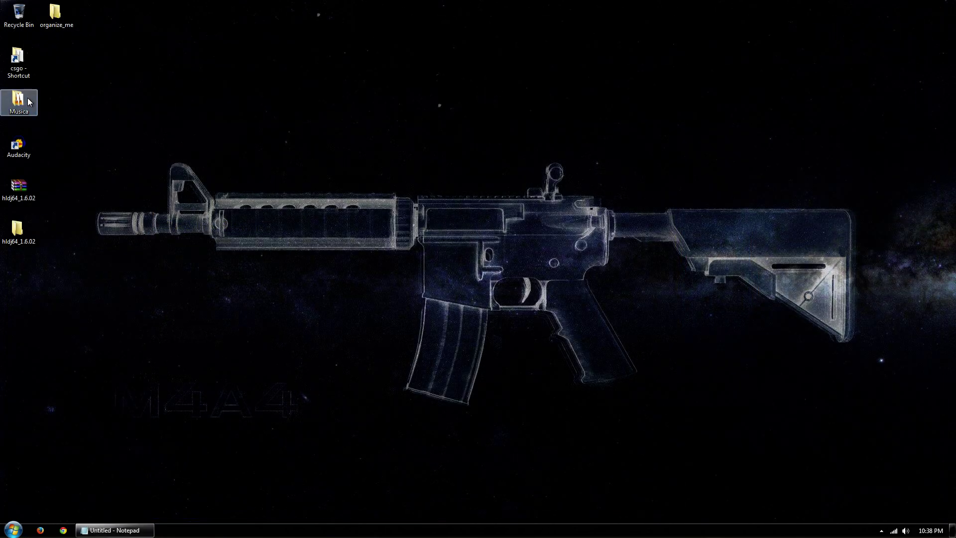
{"action": "left_click", "coordinate": [299, 131]}
{"action": "left_click", "coordinate": [273, 217], "text": "shift"}
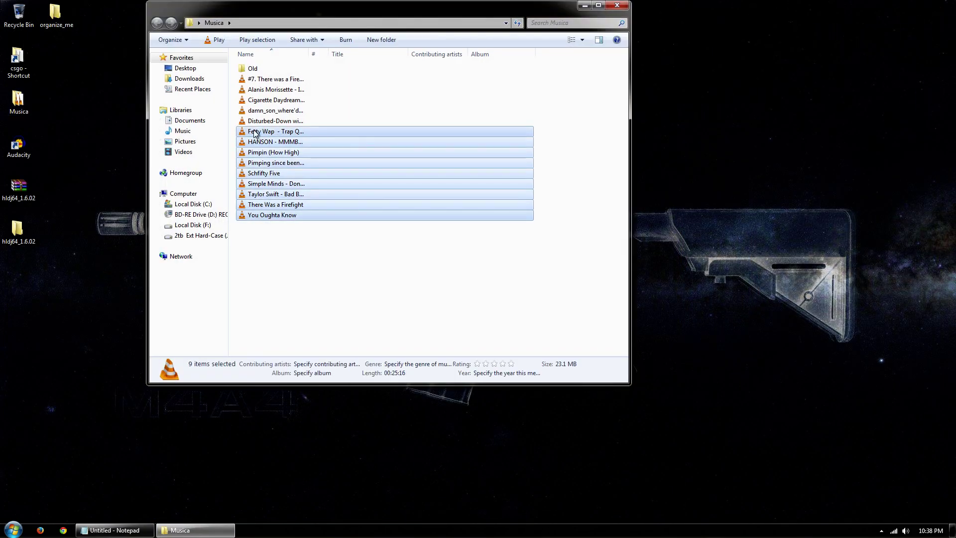
{"action": "left_click_drag", "start_coordinate": [273, 217], "coordinate": [253, 69]}
{"action": "left_click", "coordinate": [255, 110]}
{"action": "left_click", "coordinate": [260, 80], "text": "shift"}
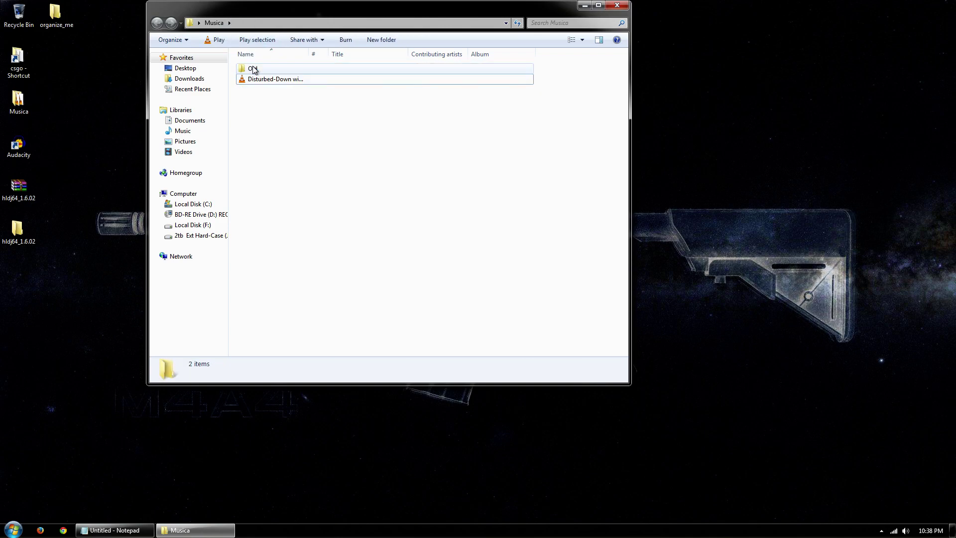
{"action": "left_click", "coordinate": [617, 5]}
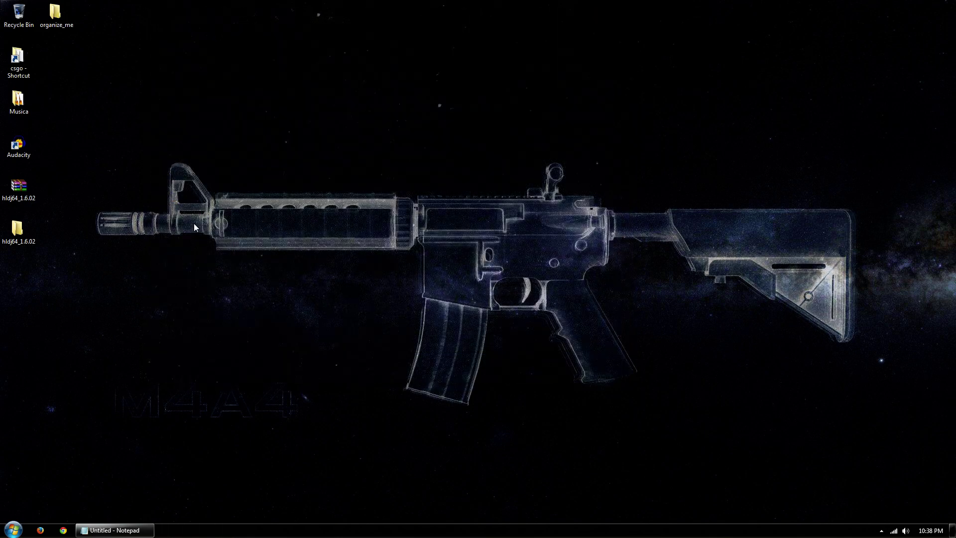
Launch Audacity and open "Disturbed-Down with the Sickness" from the Musica folder
{"action": "double_click", "coordinate": [17, 146]}
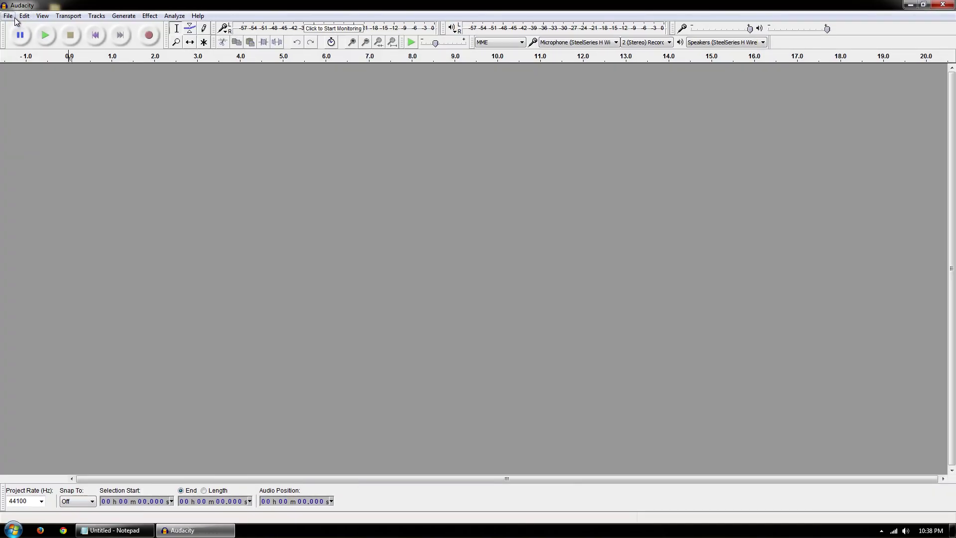
{"action": "left_click", "coordinate": [8, 15]}
{"action": "left_click", "coordinate": [23, 35]}
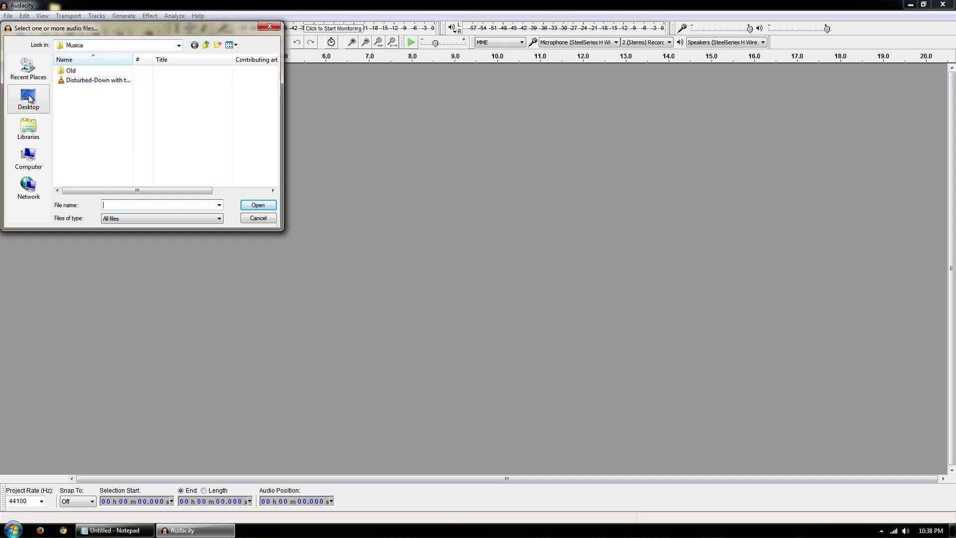
{"action": "left_click", "coordinate": [94, 81]}
{"action": "left_click", "coordinate": [258, 204]}
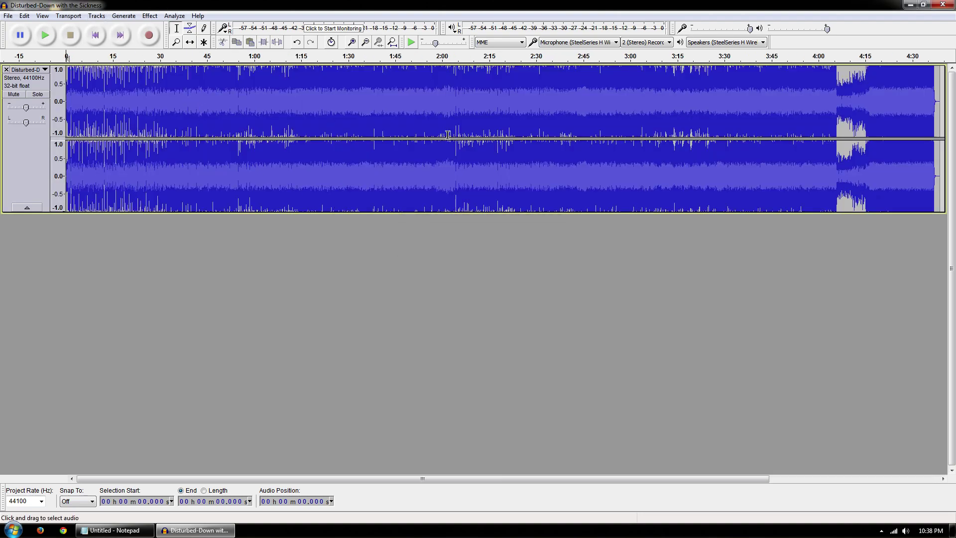
Apply Mix and Render to the song and set the track's sample format to 16-bit PCM
{"action": "left_click", "coordinate": [96, 16]}
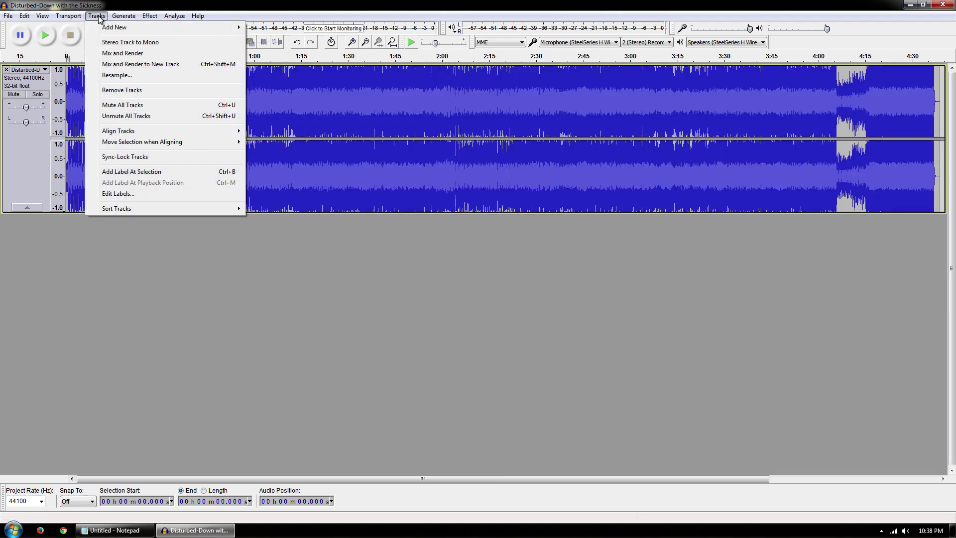
{"action": "left_click", "coordinate": [123, 53]}
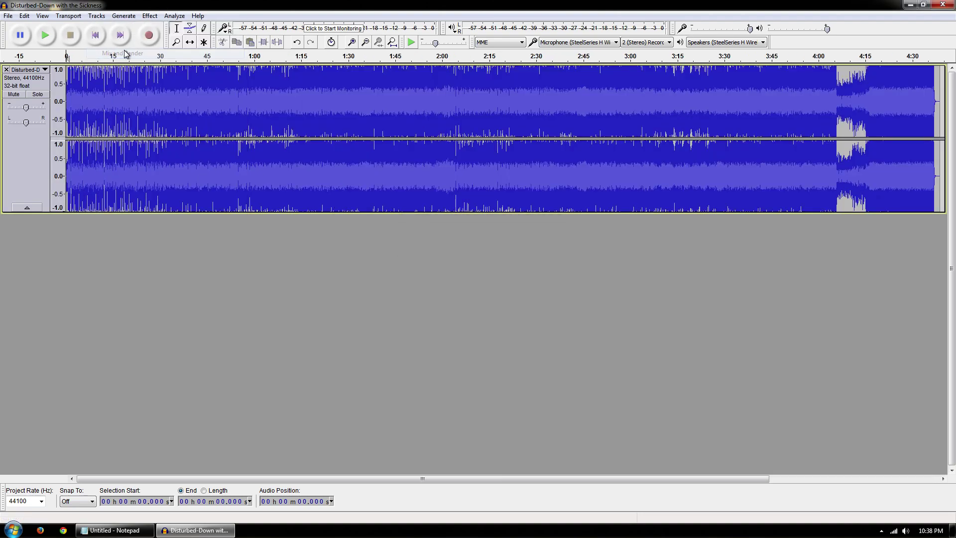
{"action": "left_click", "coordinate": [37, 71]}
{"action": "left_click", "coordinate": [34, 71]}
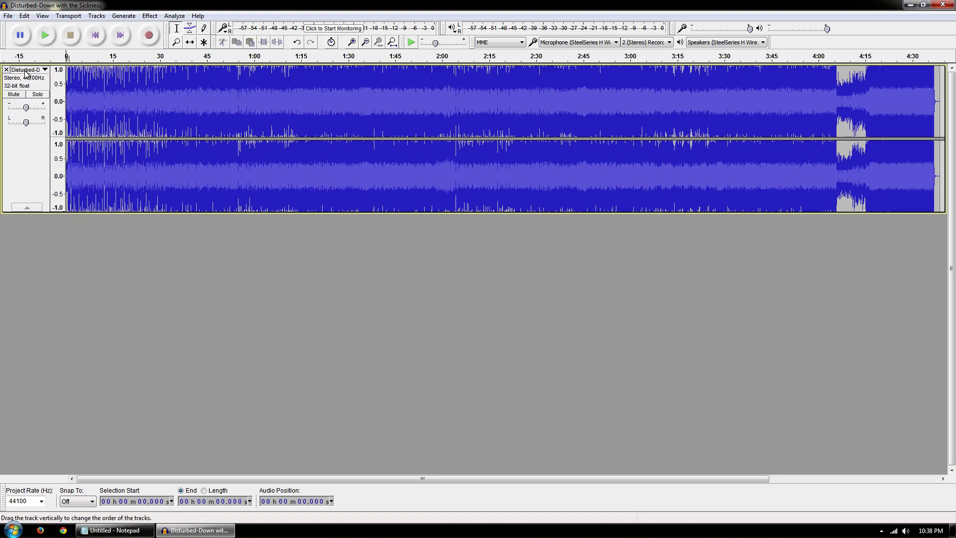
{"action": "left_click", "coordinate": [23, 71]}
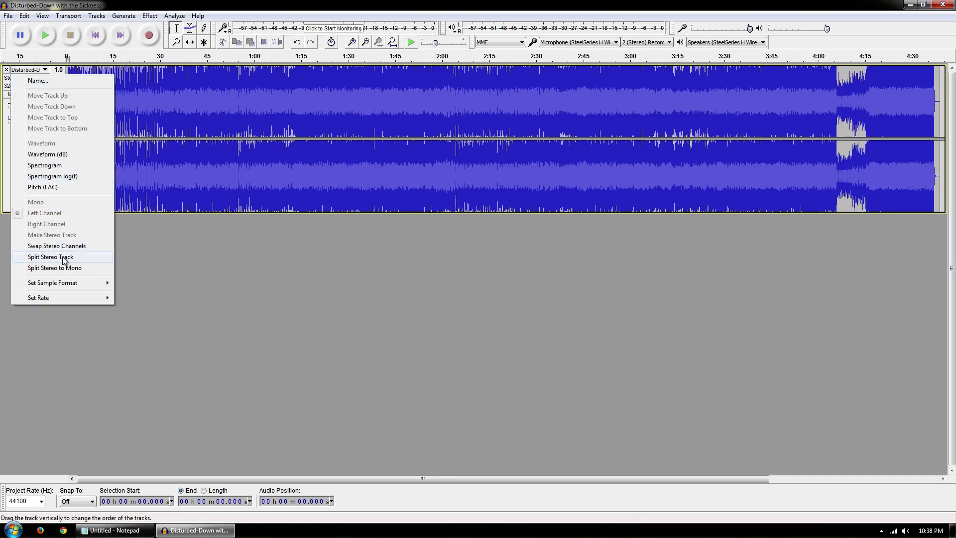
{"action": "mouse_move", "coordinate": [77, 288]}
{"action": "left_click", "coordinate": [142, 282]}
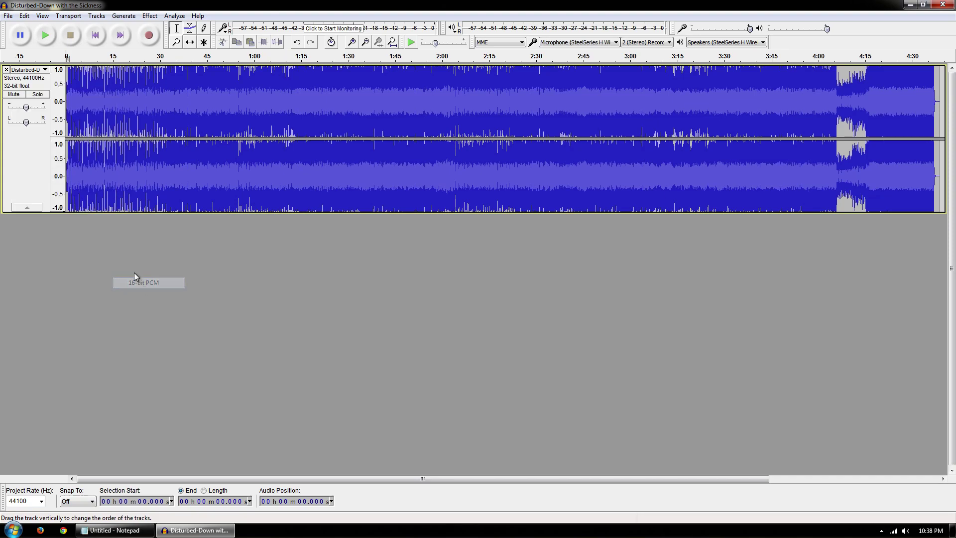
Set the track's rate to 22050 Hz and play a brief moment of it to hear the change
{"action": "left_click", "coordinate": [45, 71]}
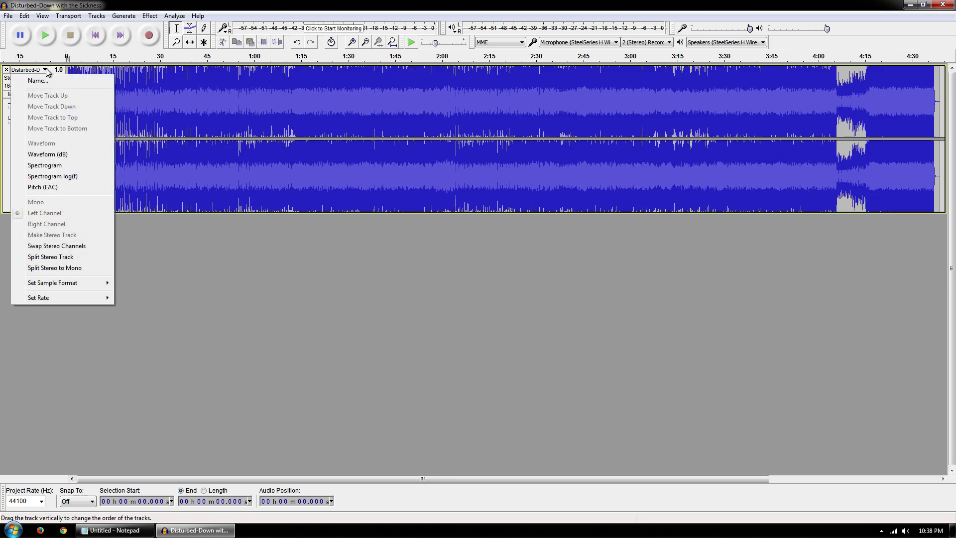
{"action": "mouse_move", "coordinate": [83, 297]}
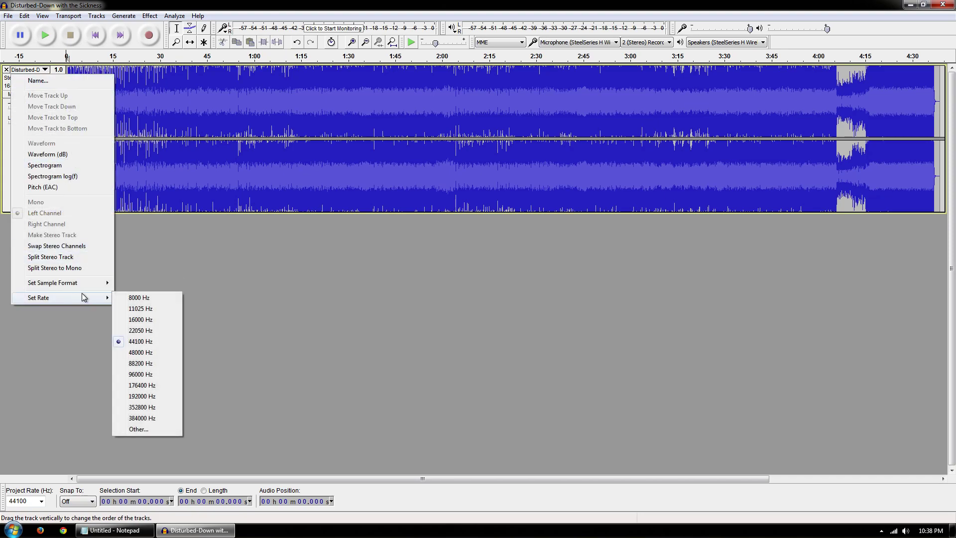
{"action": "left_click", "coordinate": [136, 330]}
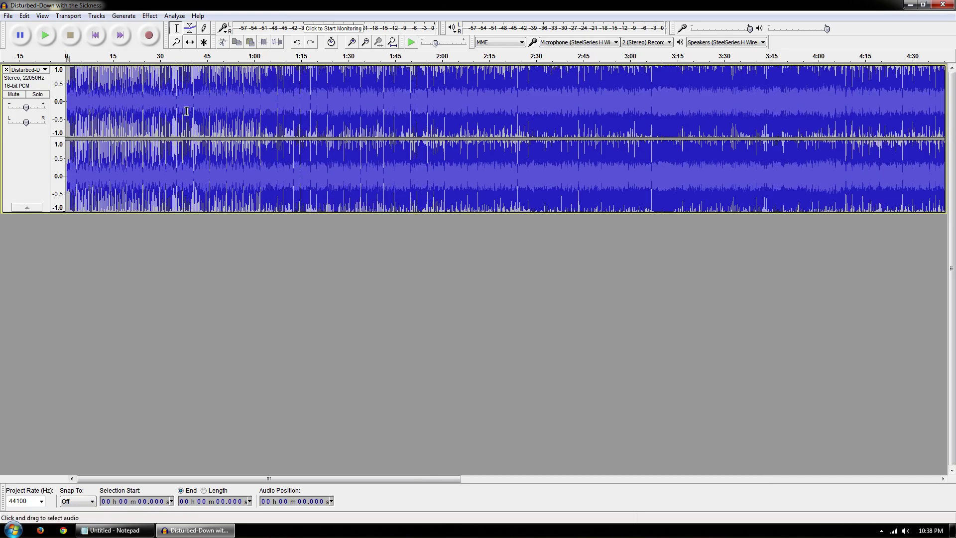
{"action": "key", "text": "space"}
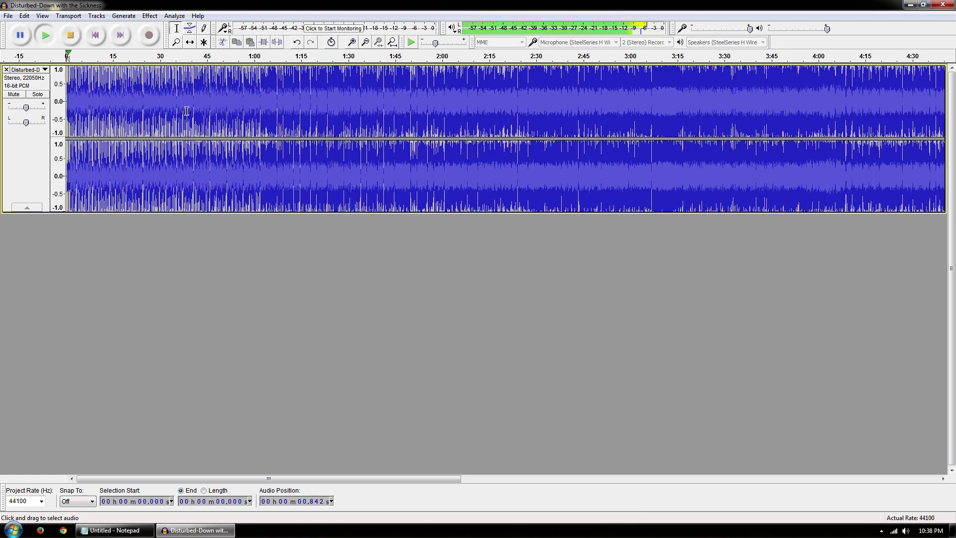
{"action": "key", "text": "space"}
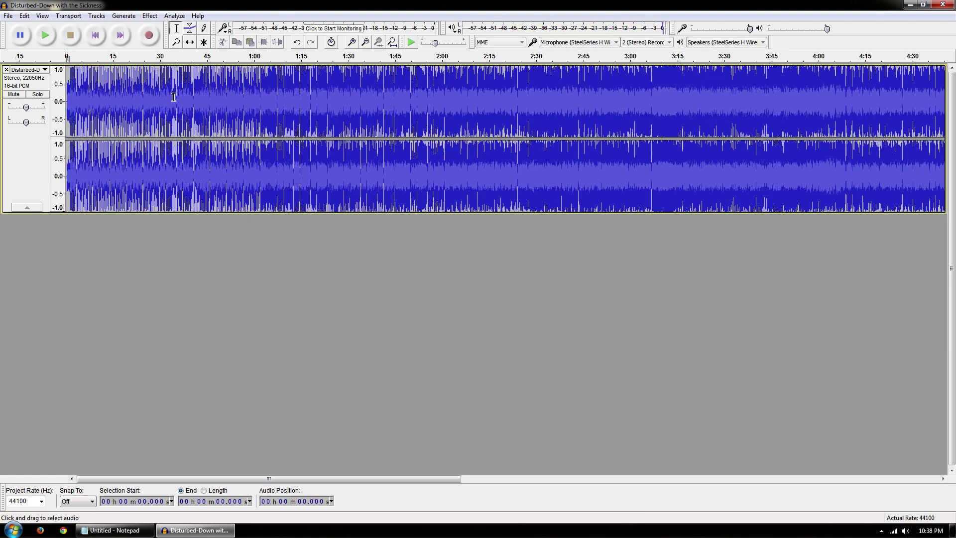
Normalize the track to a maximum amplitude of -6.0 dB, removing DC offset and treating the stereo channels independently
{"action": "left_click", "coordinate": [149, 16]}
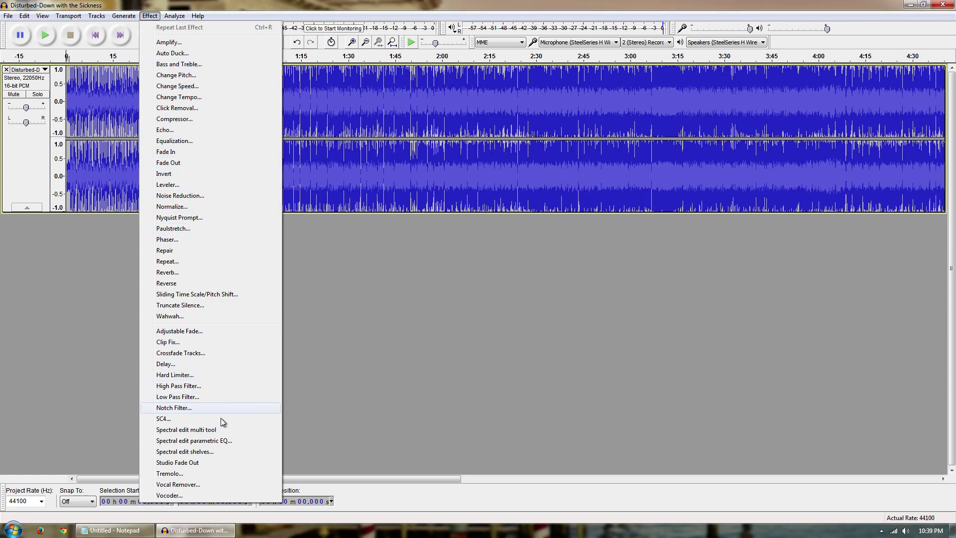
{"action": "left_click", "coordinate": [168, 207]}
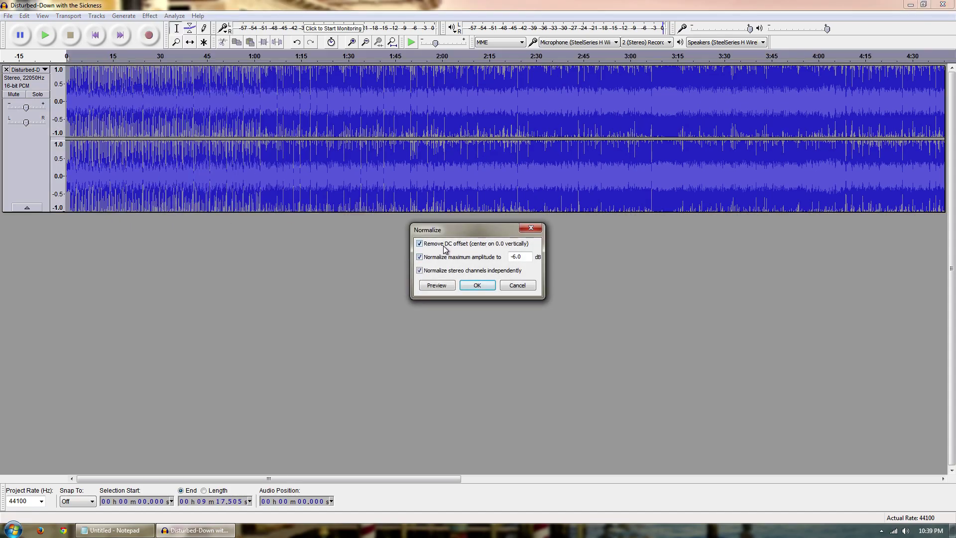
{"action": "left_click_drag", "start_coordinate": [469, 232], "coordinate": [461, 236]}
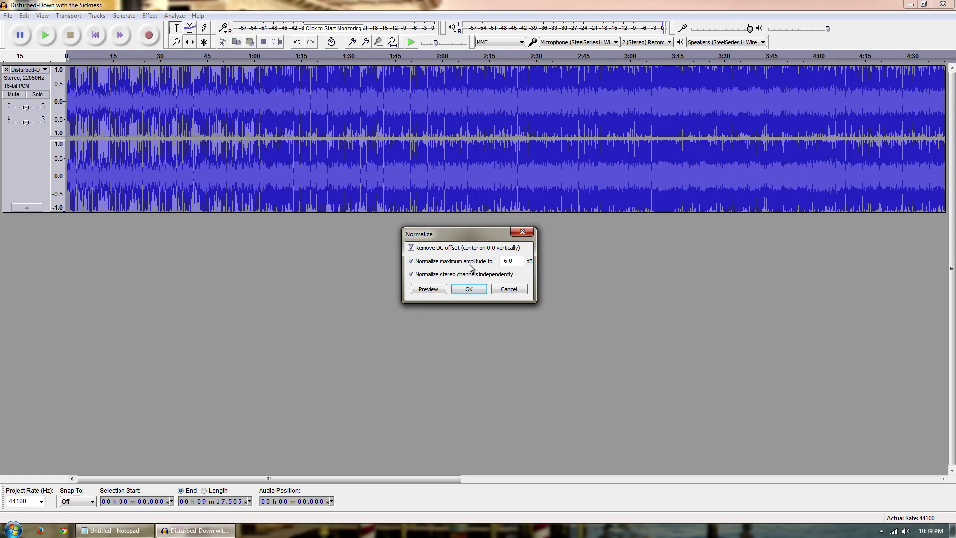
{"action": "left_click", "coordinate": [469, 290]}
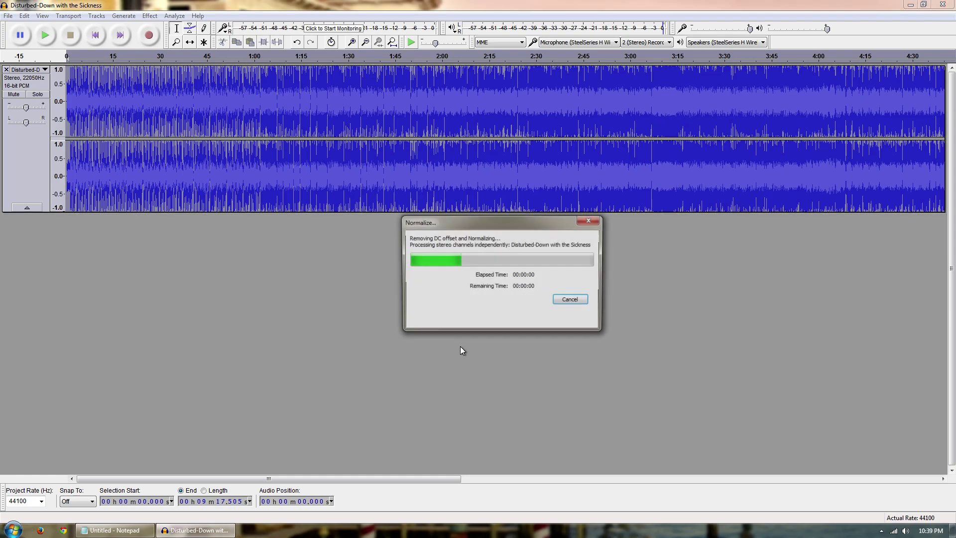
{"action": "left_click", "coordinate": [10, 18]}
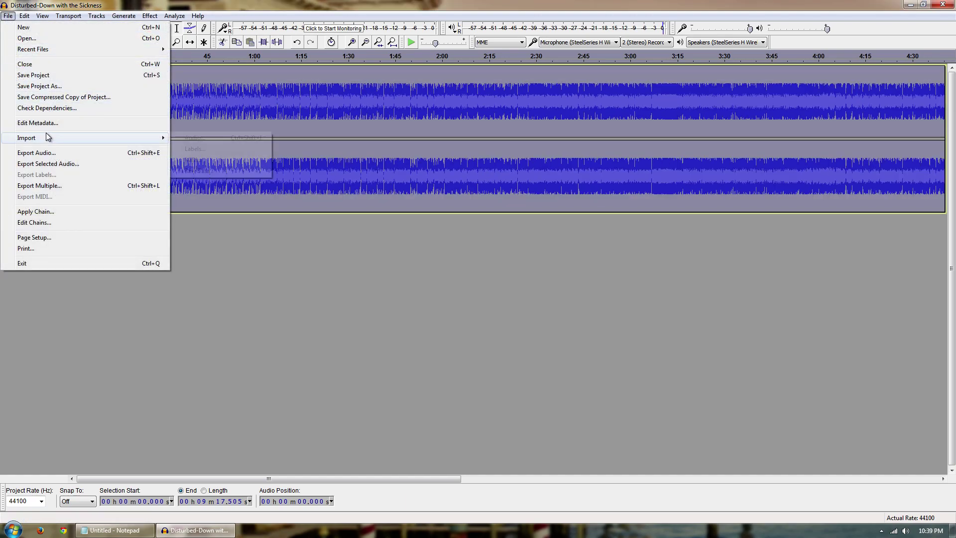
{"action": "left_click", "coordinate": [56, 153]}
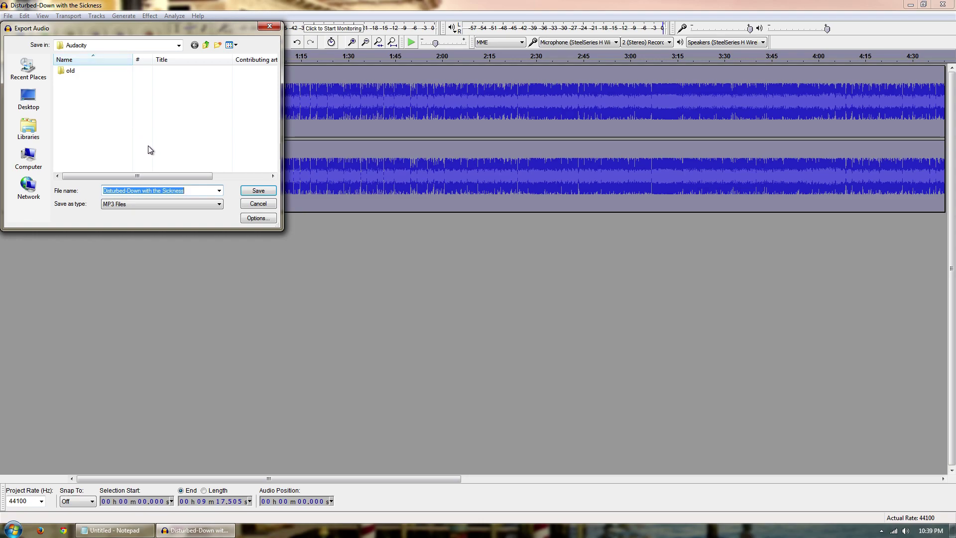
{"action": "left_click_drag", "start_coordinate": [142, 28], "coordinate": [304, 67]}
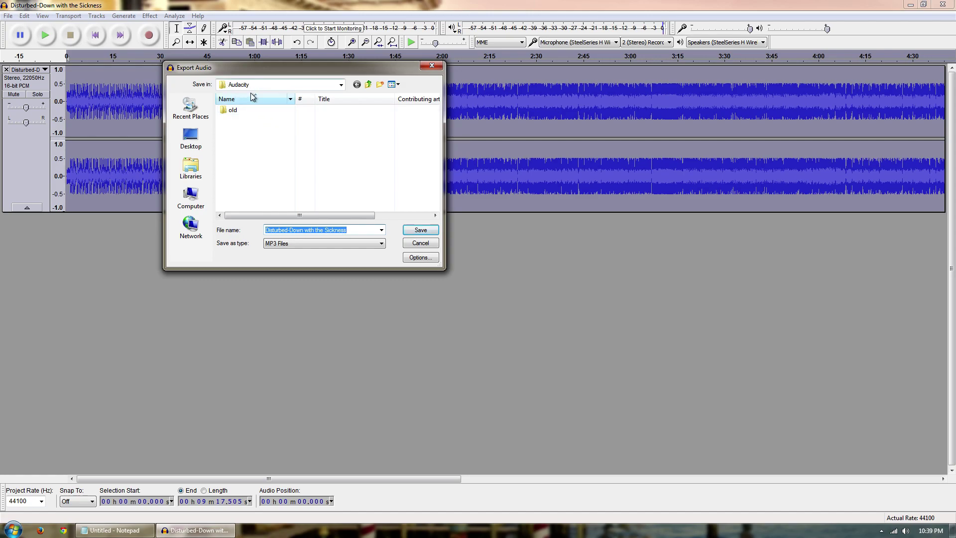
{"action": "left_click", "coordinate": [341, 85]}
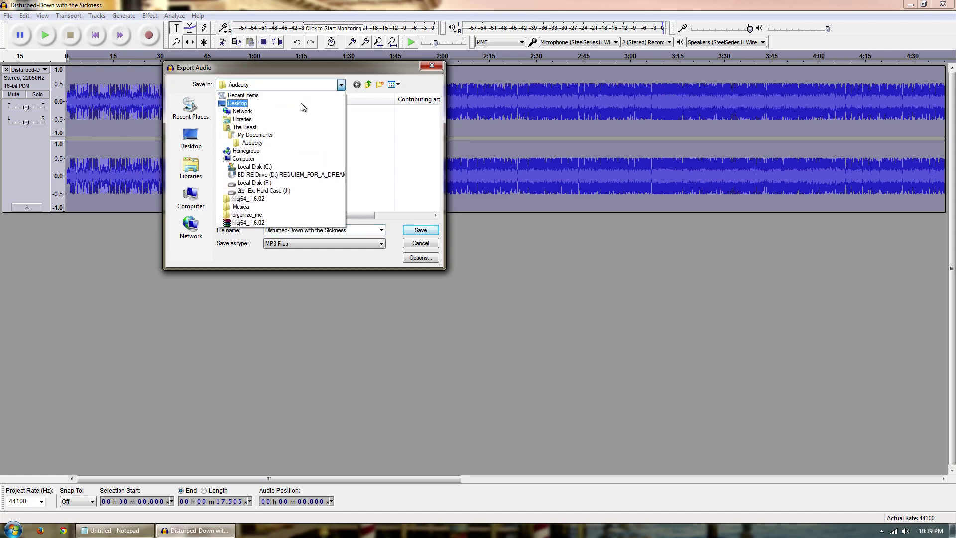
{"action": "left_click", "coordinate": [252, 144]}
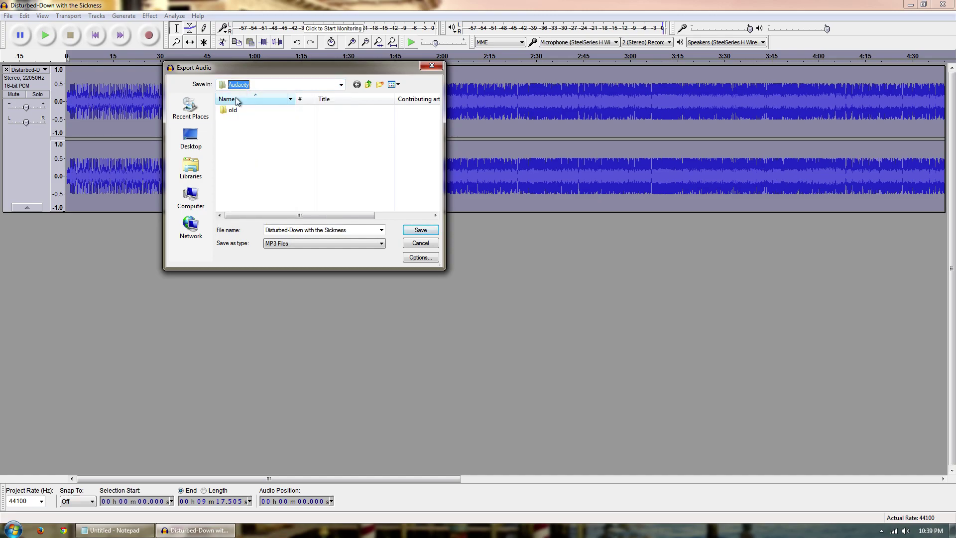
{"action": "triple_click", "coordinate": [350, 228]}
{"action": "type", "text": "down_w"}
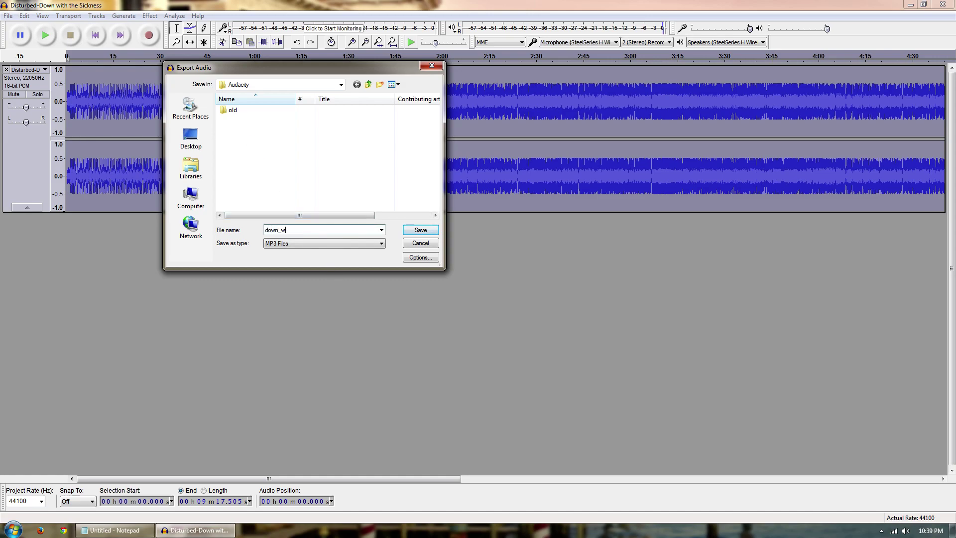
{"action": "type", "text": "ith_the_sickness"}
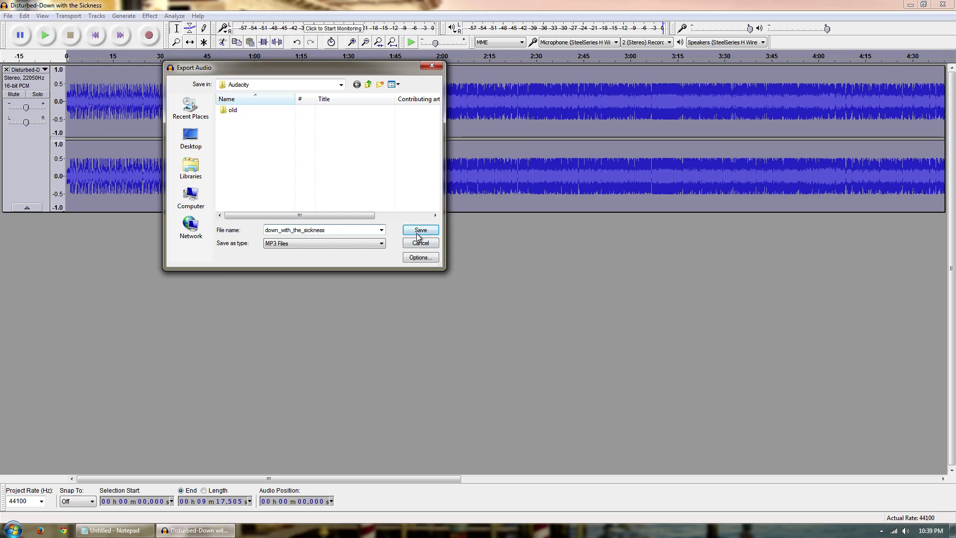
{"action": "left_click", "coordinate": [417, 233]}
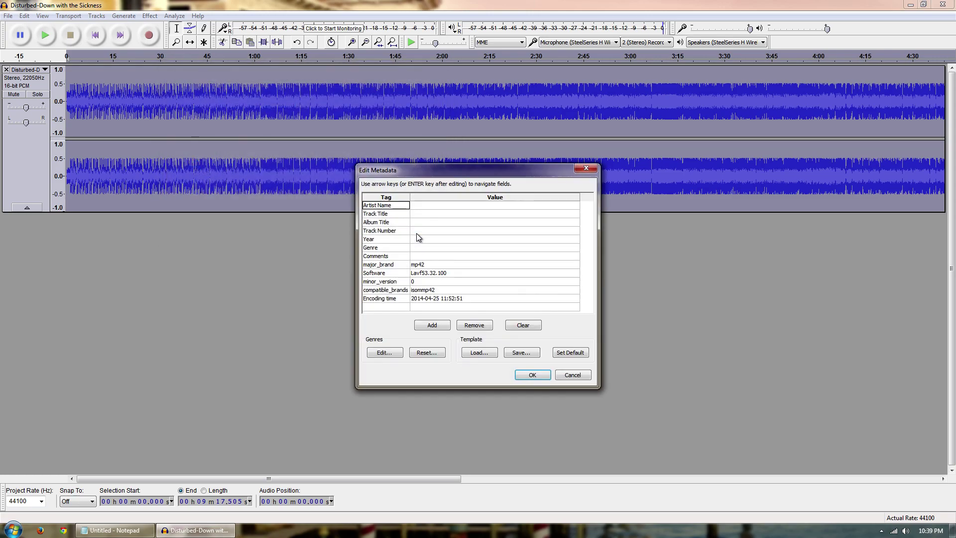
{"action": "left_click", "coordinate": [572, 375]}
Export the song as the MP3 file down_with_the_sickness in the Audacity documents folder, and close Audacity without saving the project
{"action": "left_click", "coordinate": [8, 16]}
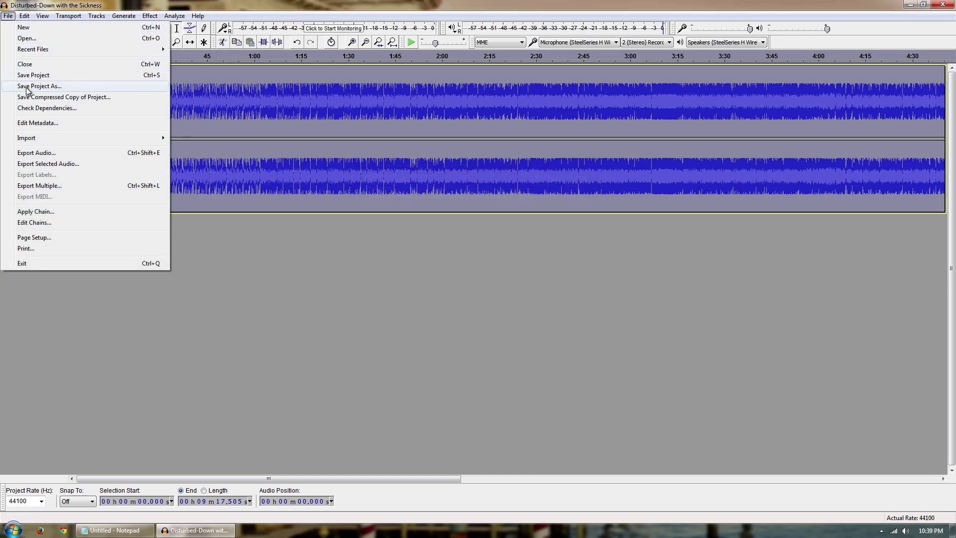
{"action": "left_click", "coordinate": [37, 153]}
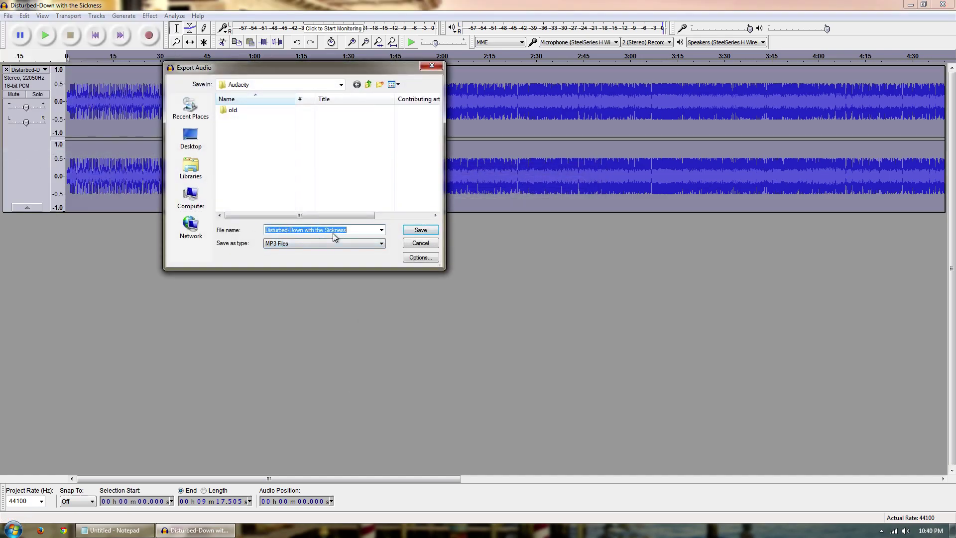
{"action": "type", "text": "do"}
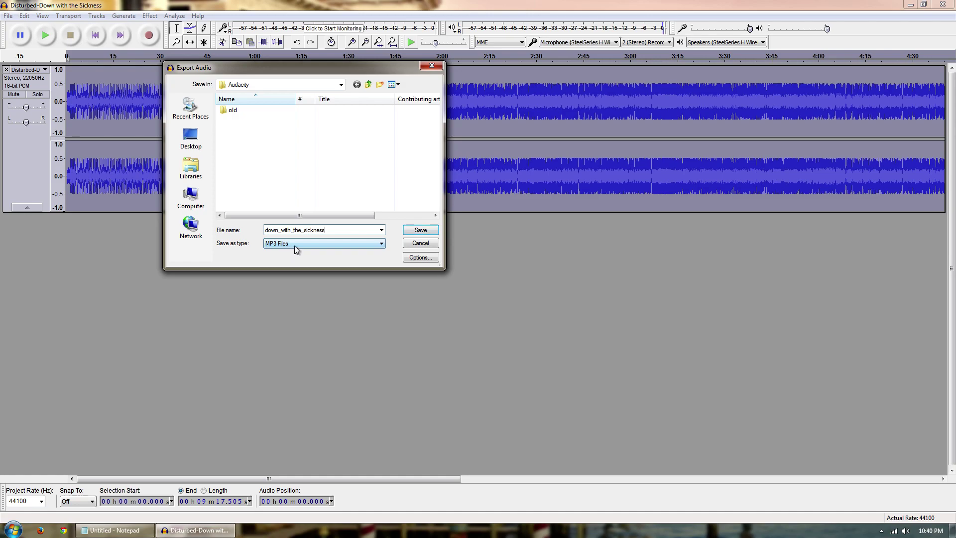
{"action": "left_click", "coordinate": [298, 243]}
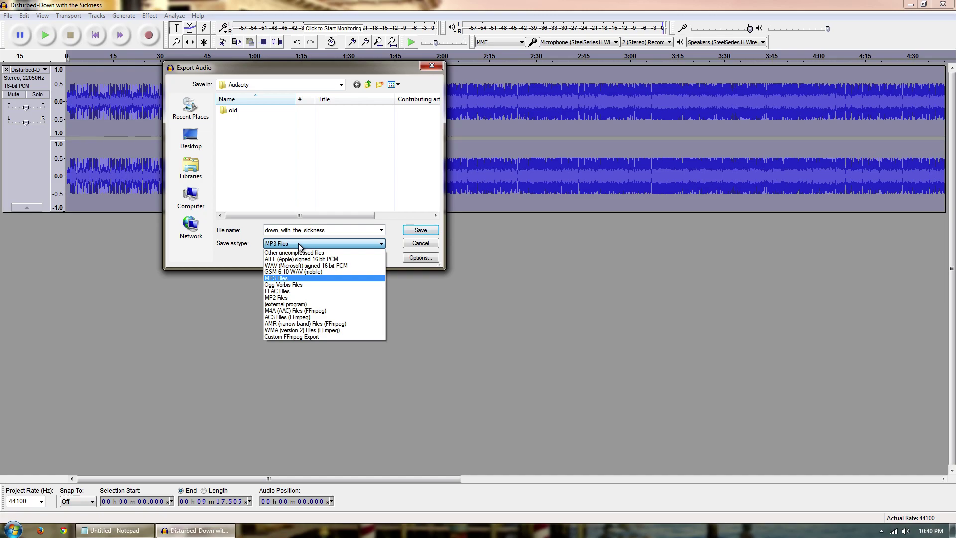
{"action": "left_click", "coordinate": [300, 244]}
{"action": "left_click", "coordinate": [420, 231]}
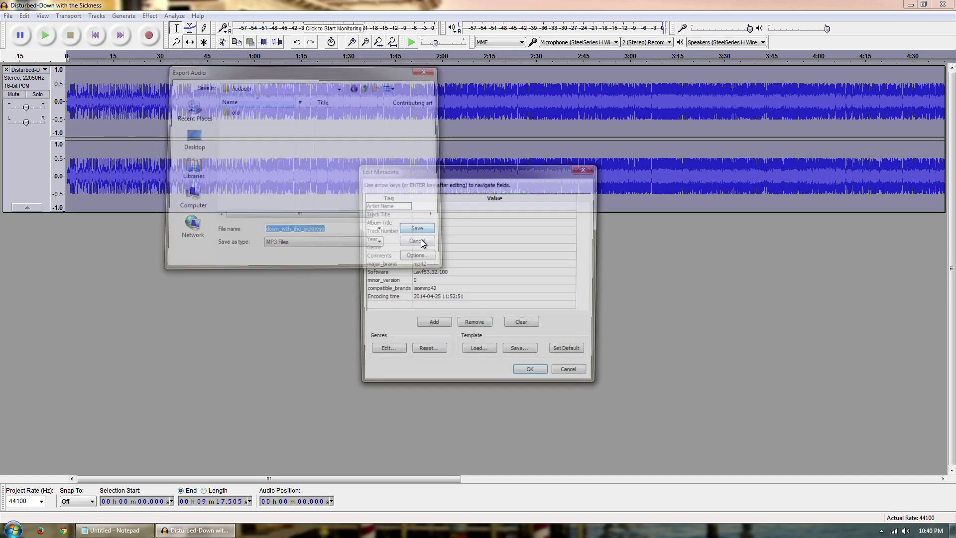
{"action": "left_click", "coordinate": [536, 372]}
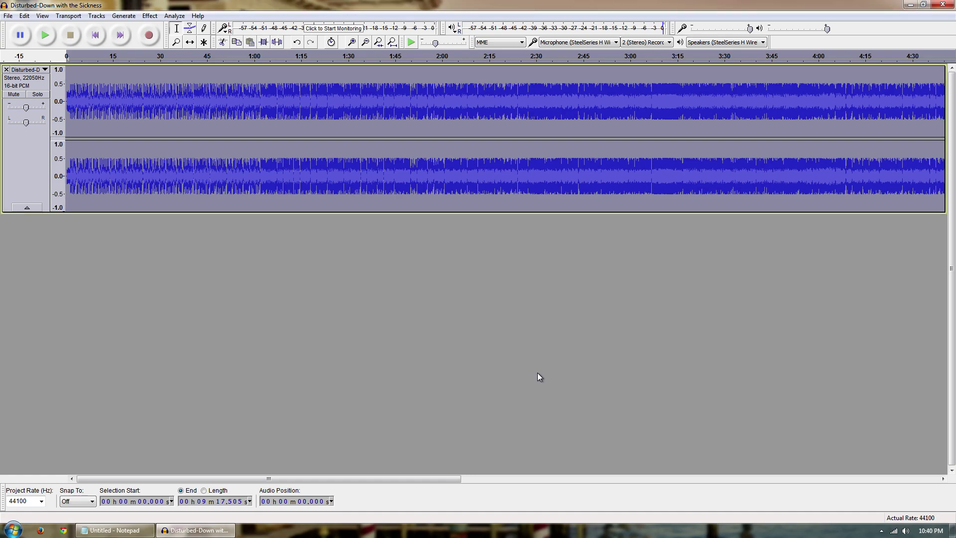
{"action": "left_click", "coordinate": [942, 6]}
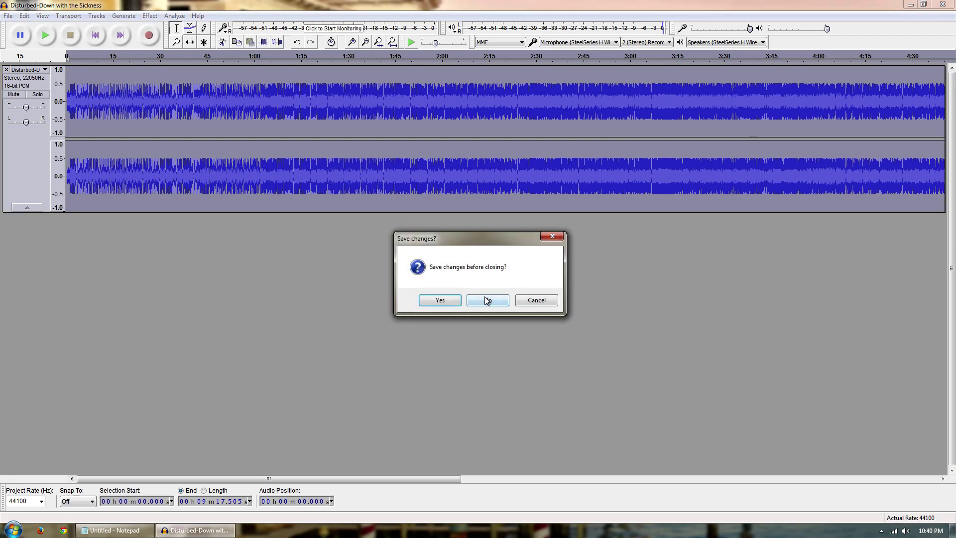
{"action": "left_click", "coordinate": [486, 300]}
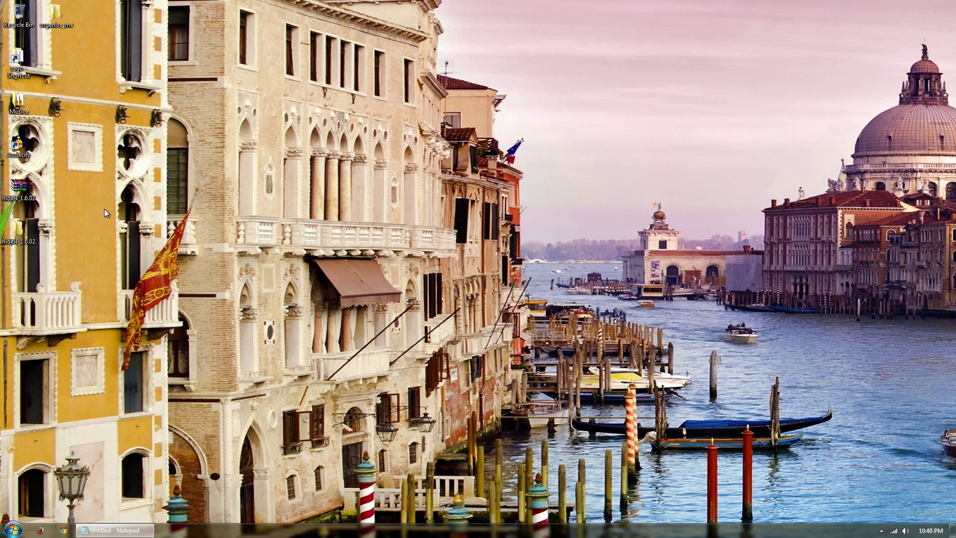
Switch to HLDJ and open its Audio Converter
{"action": "left_click", "coordinate": [13, 529]}
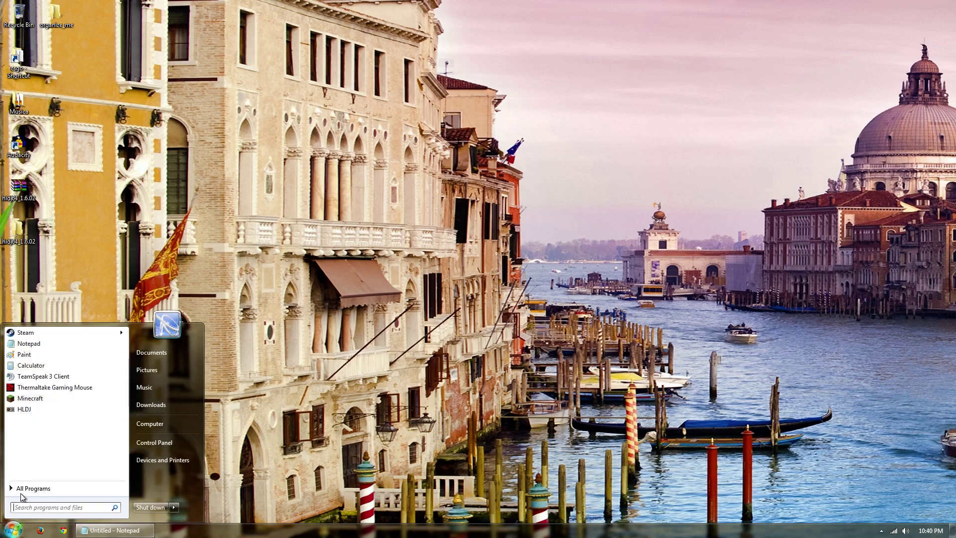
{"action": "left_click", "coordinate": [27, 410]}
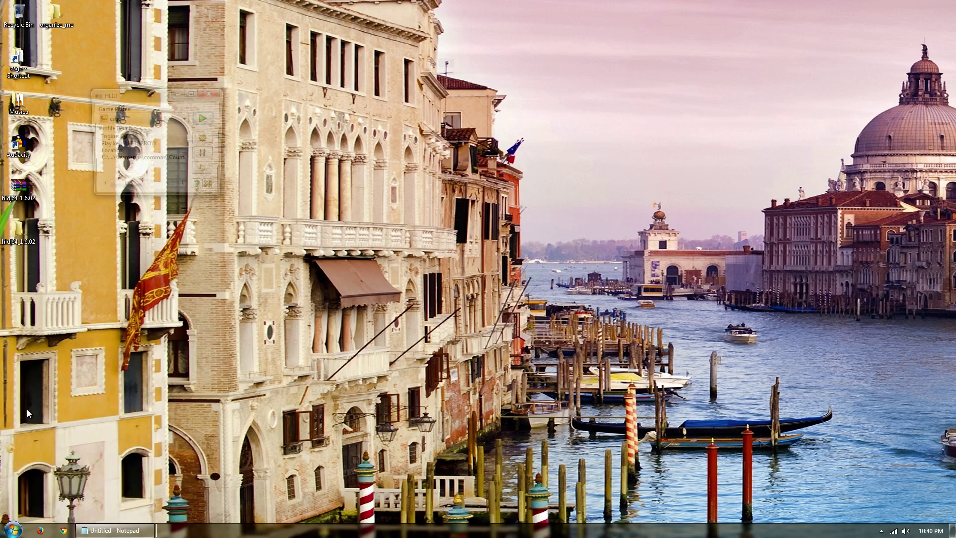
{"action": "left_click", "coordinate": [206, 170]}
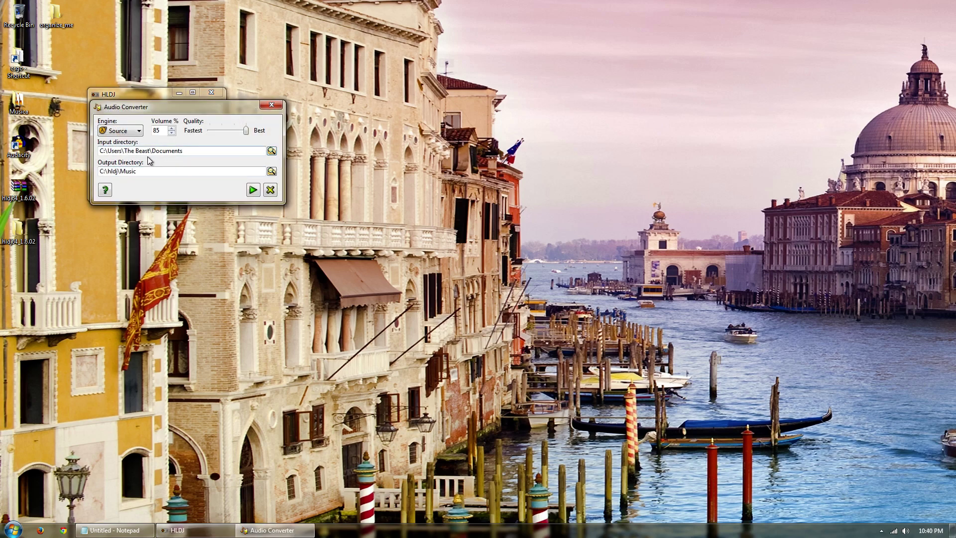
Set the converter's input directory to the Audacity folder in My Documents and convert its MP3s into C:\hldj\Music
{"action": "left_click", "coordinate": [272, 150]}
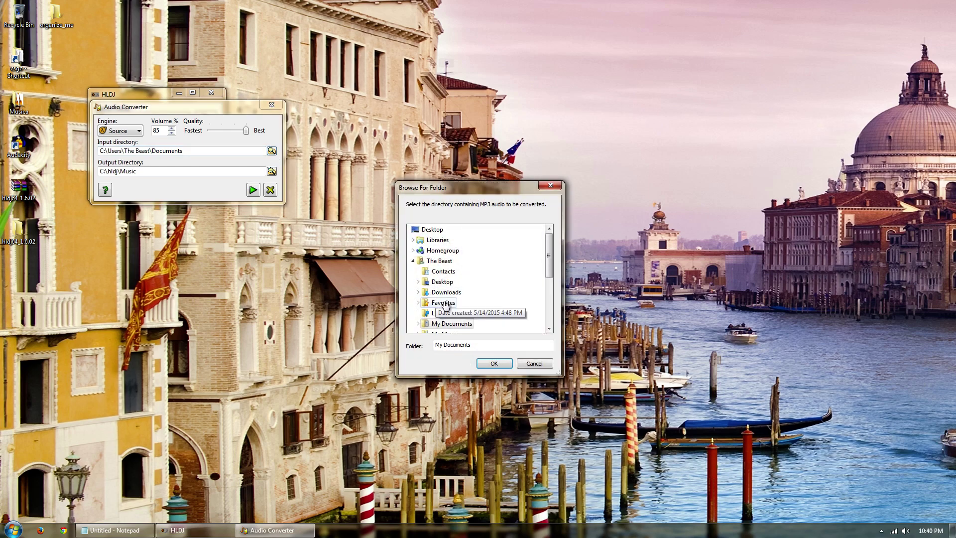
{"action": "scroll", "coordinate": [548, 272], "scroll_direction": "down", "scroll_amount": 1}
{"action": "left_click", "coordinate": [419, 293]}
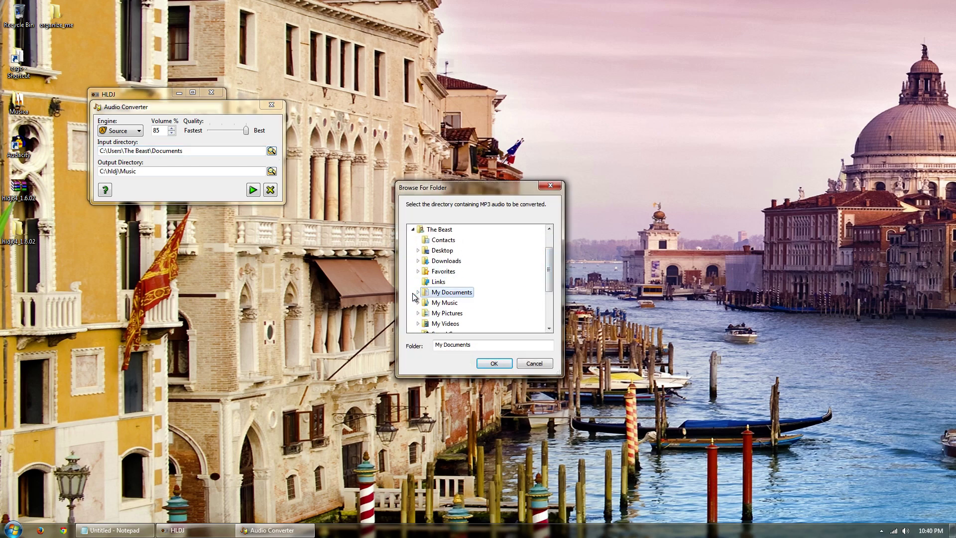
{"action": "scroll", "coordinate": [421, 297], "scroll_direction": "up", "scroll_amount": 1}
{"action": "scroll", "coordinate": [463, 309], "scroll_direction": "down", "scroll_amount": 1}
{"action": "left_click", "coordinate": [461, 322]}
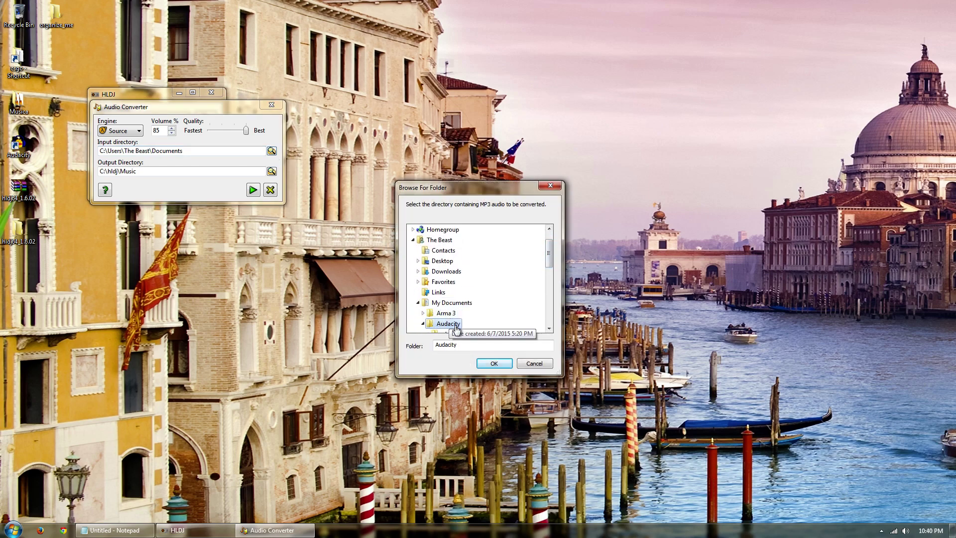
{"action": "left_click", "coordinate": [494, 363]}
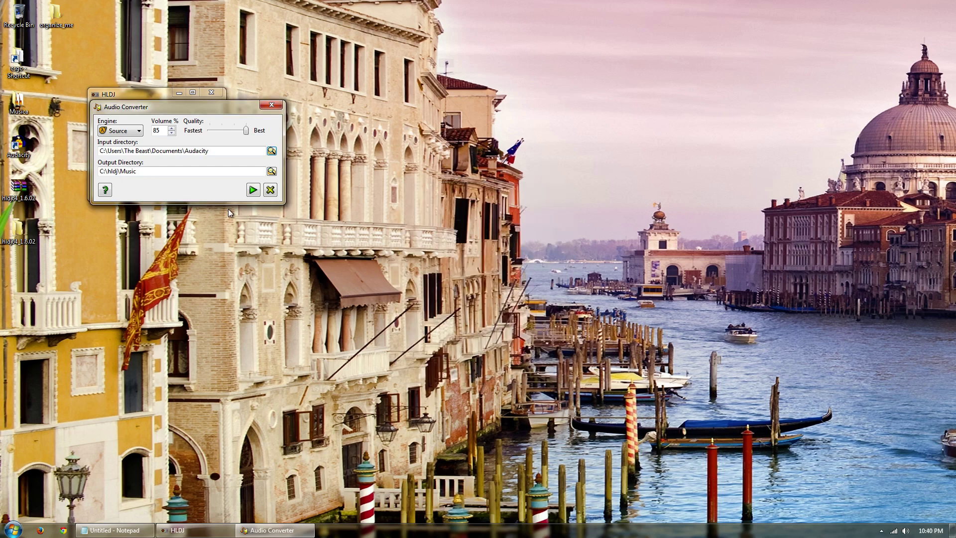
{"action": "left_click", "coordinate": [250, 192]}
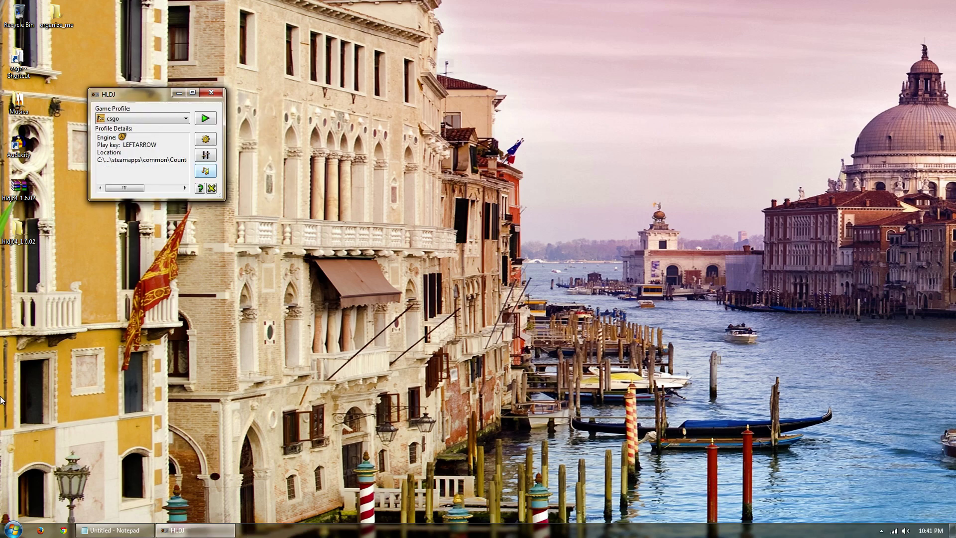
Browse to C:\hldj\Music, check for the converted down_with_the_sickness file with its full name readable, and close the folder
{"action": "left_click", "coordinate": [13, 530]}
{"action": "left_click", "coordinate": [148, 419]}
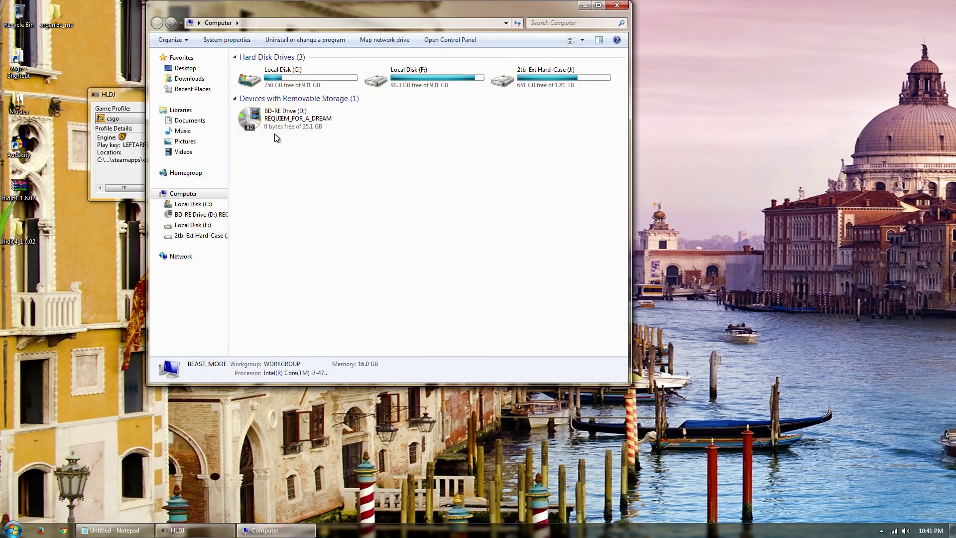
{"action": "double_click", "coordinate": [269, 74]}
{"action": "double_click", "coordinate": [254, 142]}
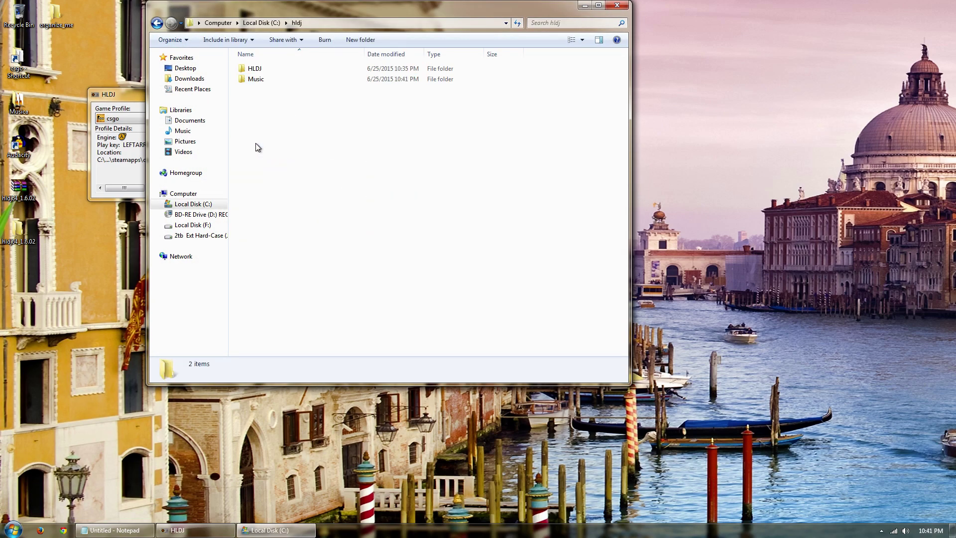
{"action": "double_click", "coordinate": [260, 80]}
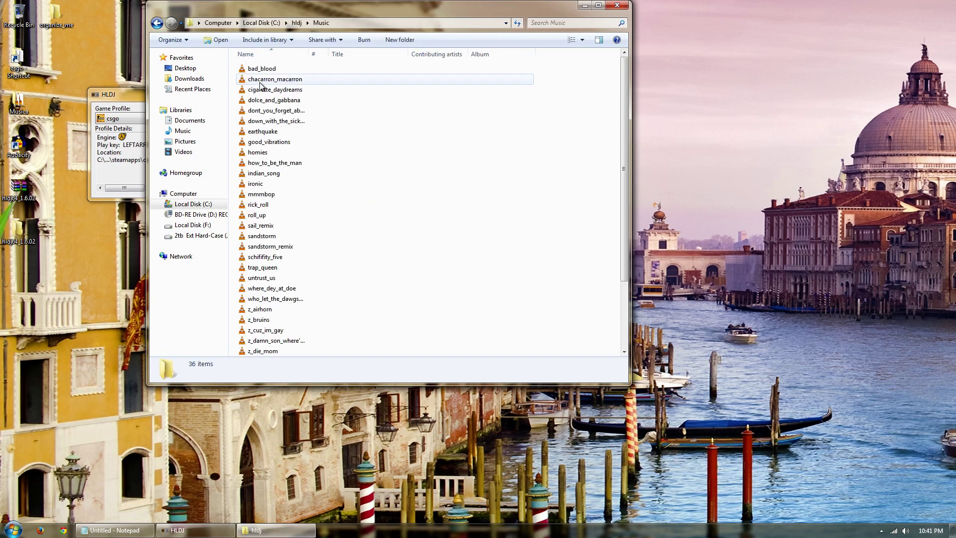
{"action": "left_click", "coordinate": [277, 120]}
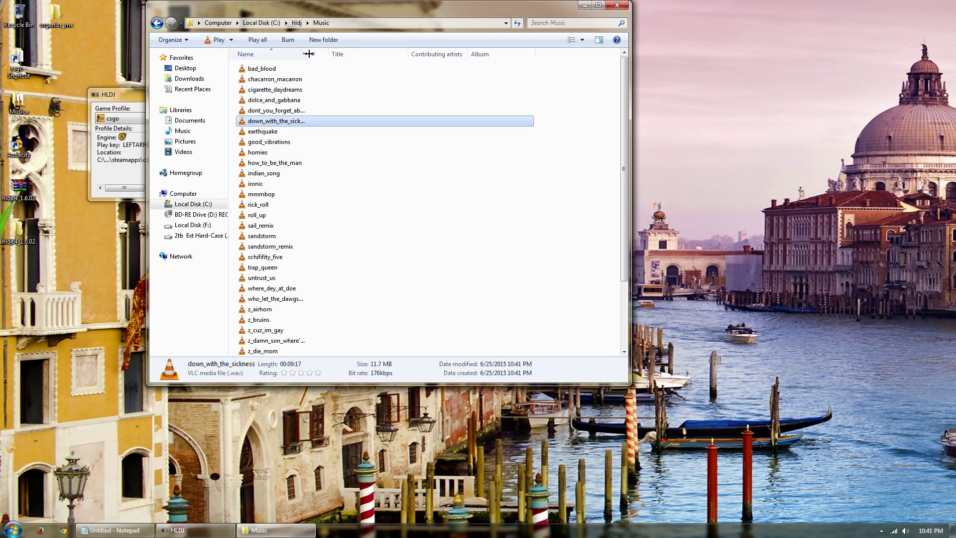
{"action": "left_click_drag", "start_coordinate": [309, 54], "coordinate": [344, 53]}
{"action": "left_click", "coordinate": [617, 5]}
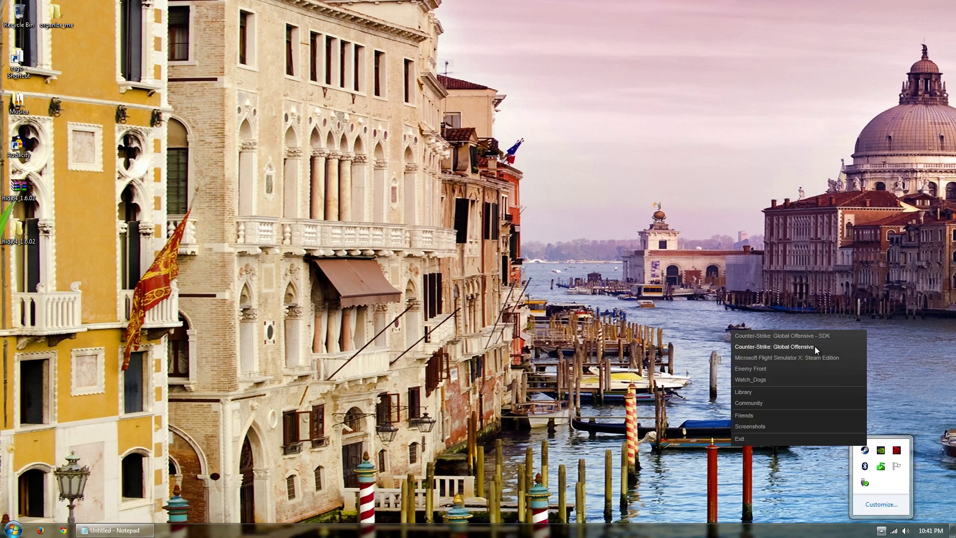
Launch Counter-Strike: Global Offensive through Steam, and open and clear its developer console
{"action": "left_click", "coordinate": [815, 347]}
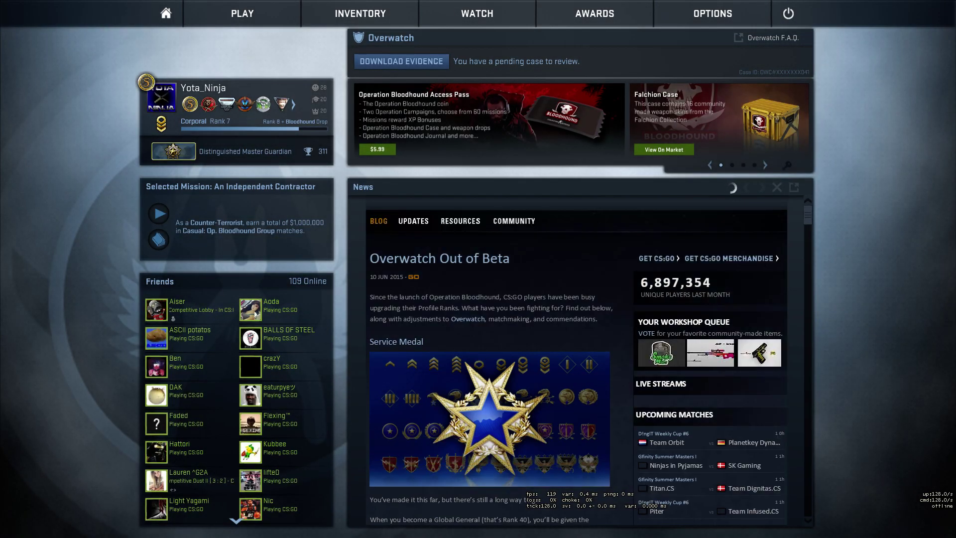
{"action": "key", "text": "grave"}
{"action": "type", "text": "clear"}
{"action": "key", "text": "Return"}
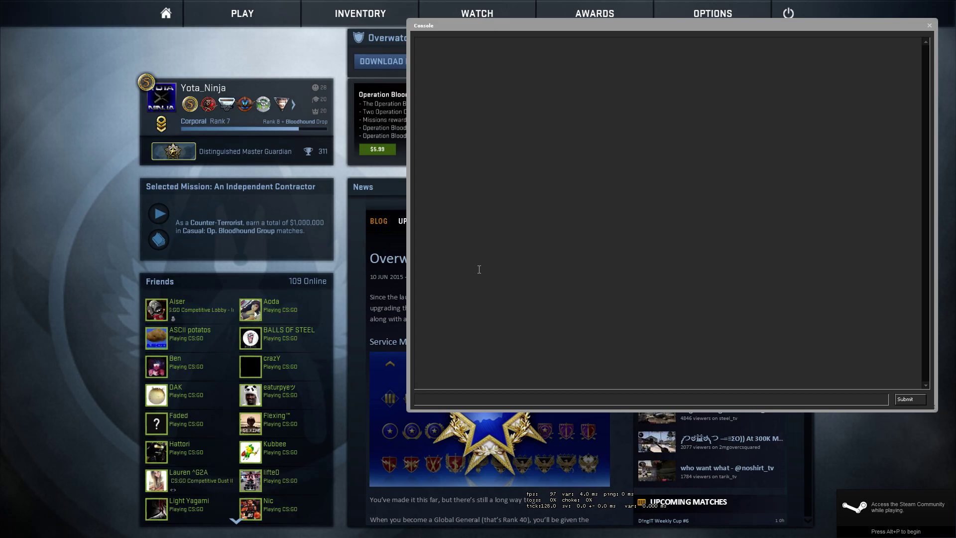
Bind the period key to HLDJ audio playback with the console command "bind . hldj_playaudio"
{"action": "type", "text": "bind key hldj_playaudio"}
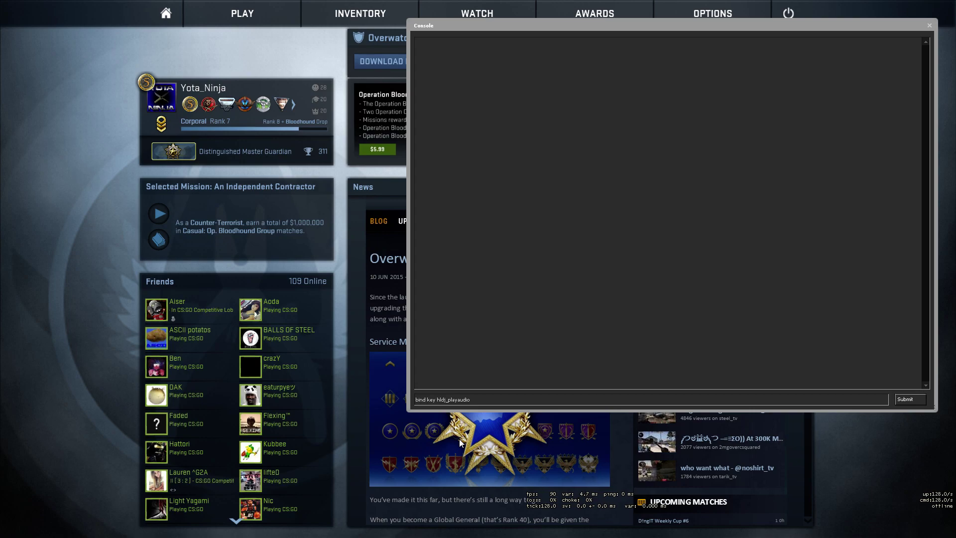
{"action": "key", "text": "BackSpace"}
{"action": "key", "text": "BackSpace"}
{"action": "key", "text": "BackSpace"}
{"action": "key", "text": "BackSpace"}
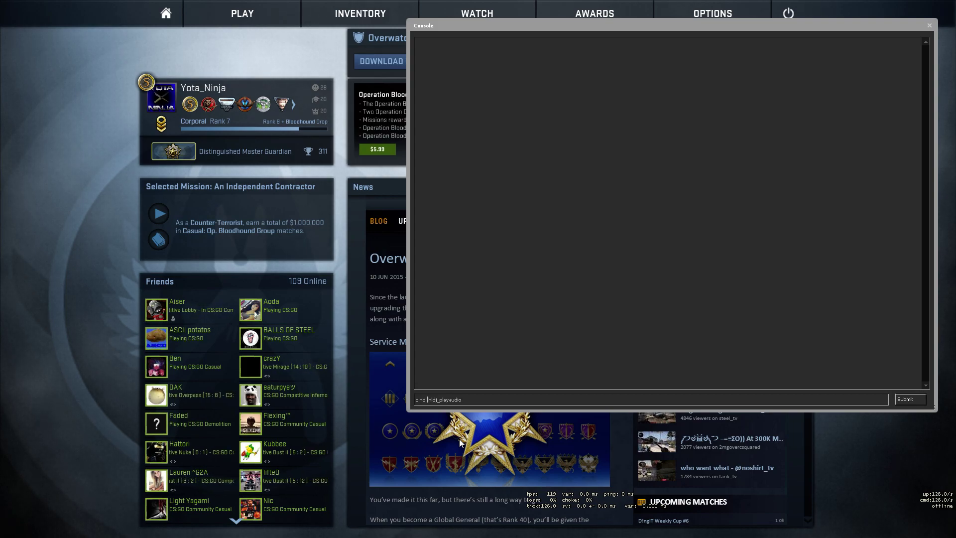
{"action": "type", "text": "."}
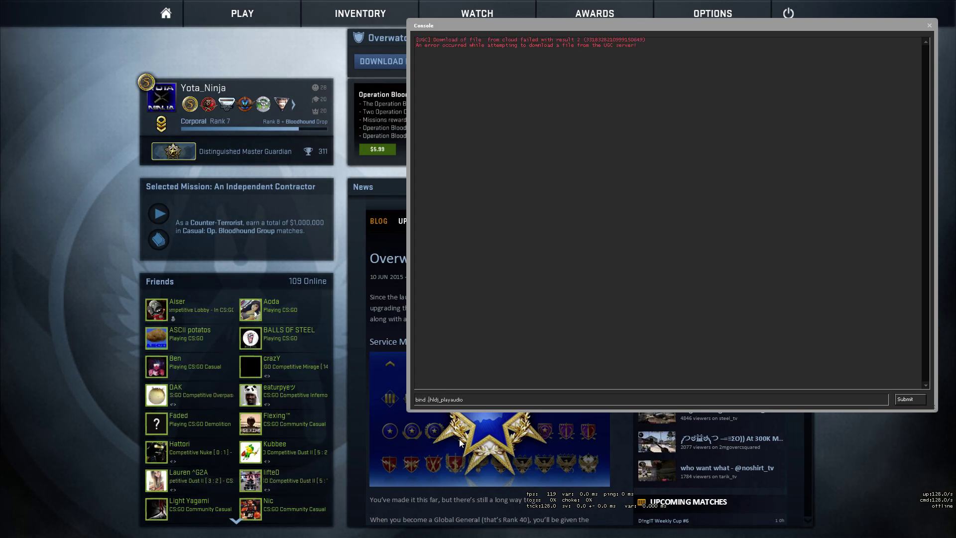
{"action": "key", "text": "Return"}
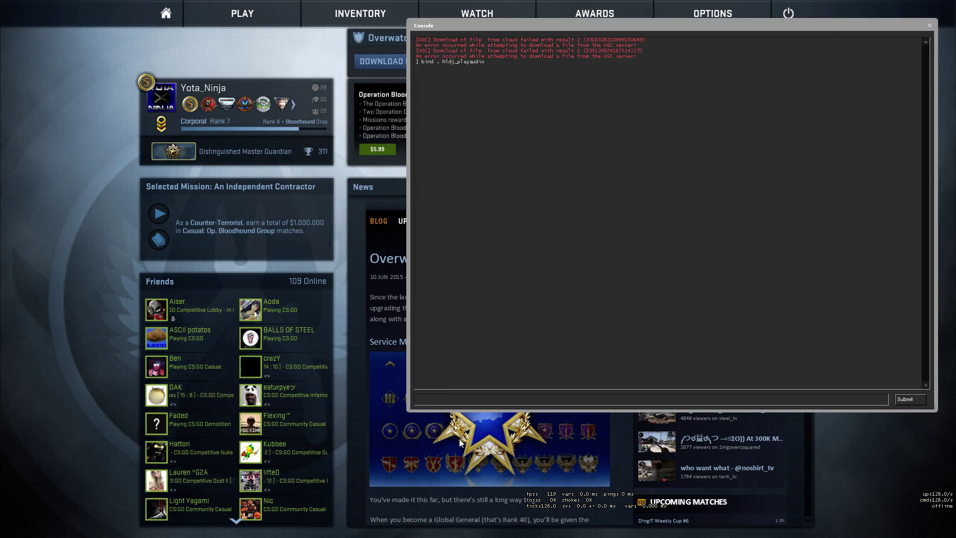
Switch out of the game to the desktop, open HLDJ and start it with the csgo game profile
{"action": "key", "text": "alt+Tab"}
{"action": "left_click", "coordinate": [14, 529]}
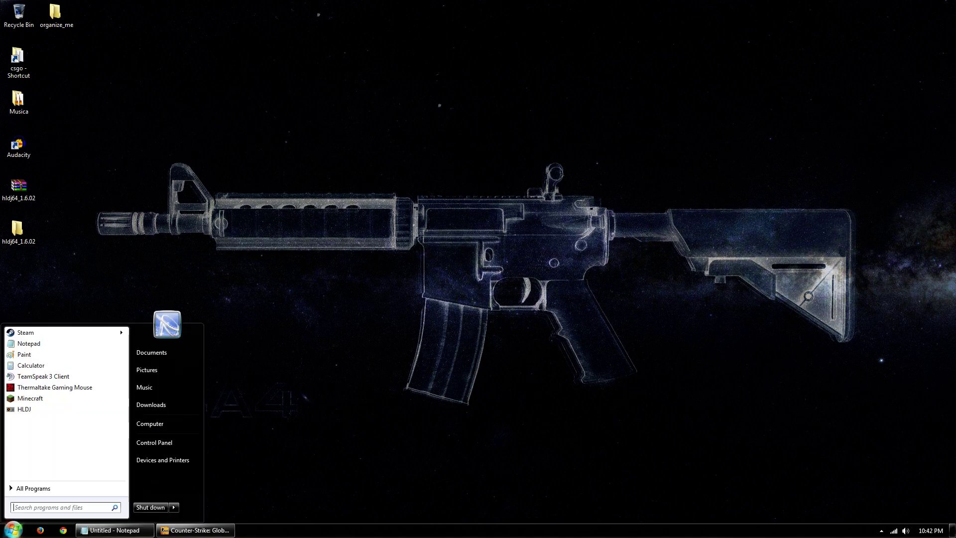
{"action": "left_click", "coordinate": [27, 410]}
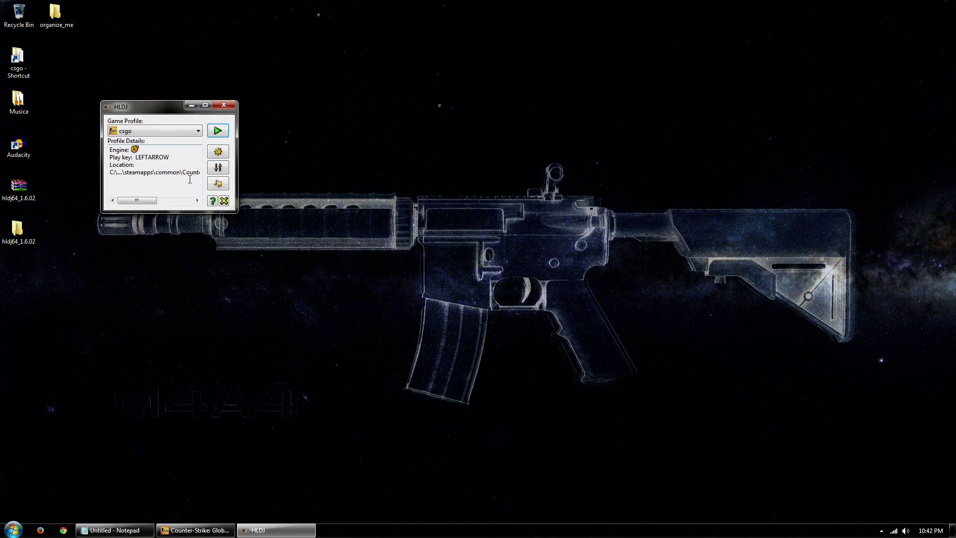
{"action": "left_click", "coordinate": [217, 130]}
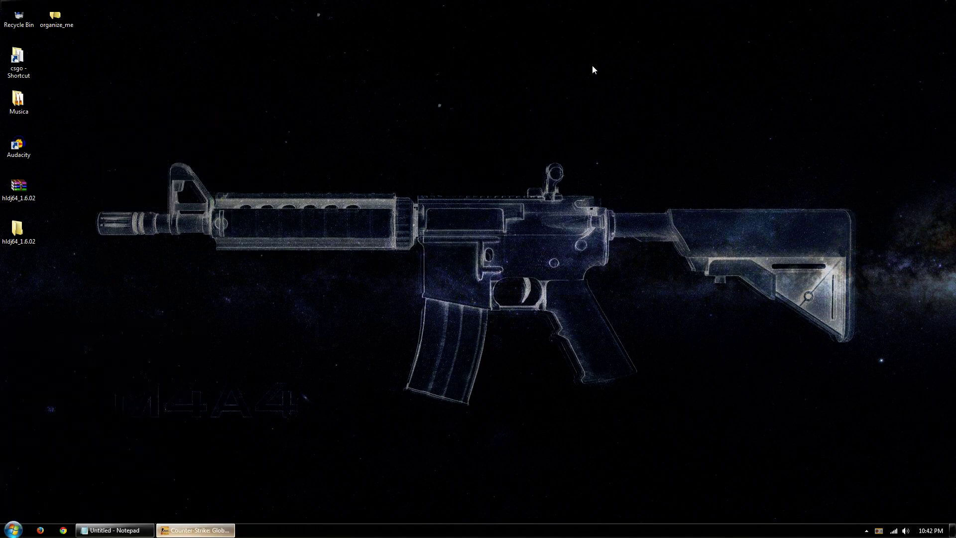
Return to Counter-Strike: Global Offensive, clear the developer console and load HLDJ with the command "exec autoexec"
{"action": "key", "text": "alt+Tab"}
{"action": "type", "text": "clear"}
{"action": "key", "text": "Return"}
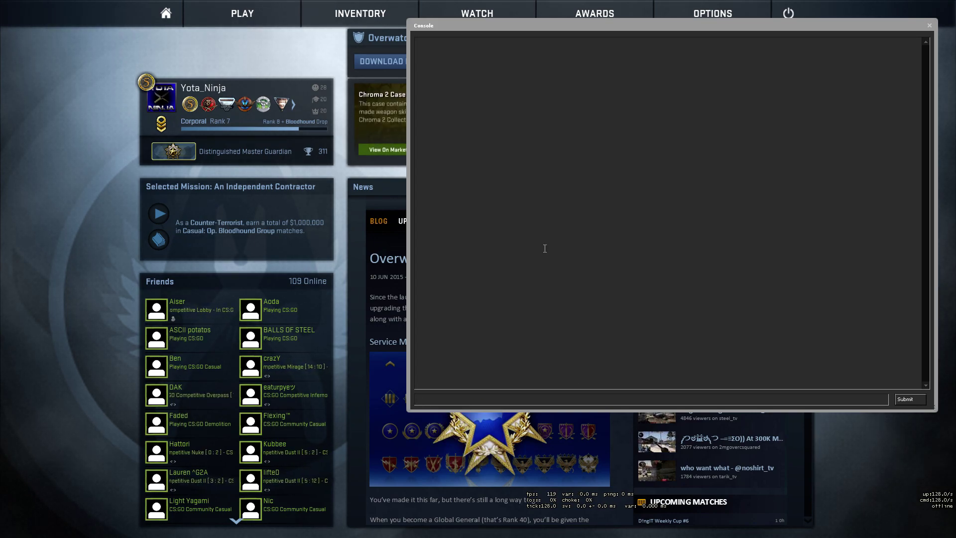
{"action": "type", "text": "exec au"}
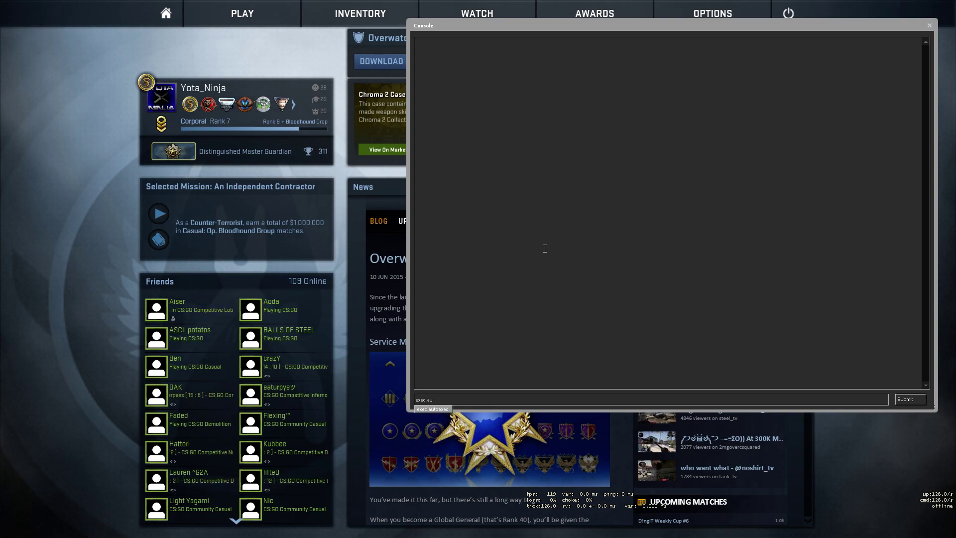
{"action": "key", "text": "Tab"}
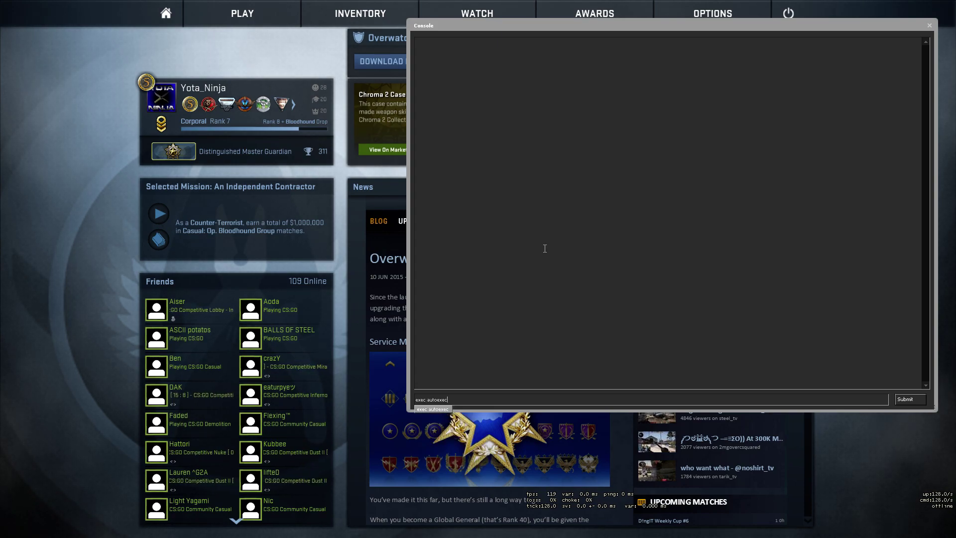
{"action": "key", "text": "Return"}
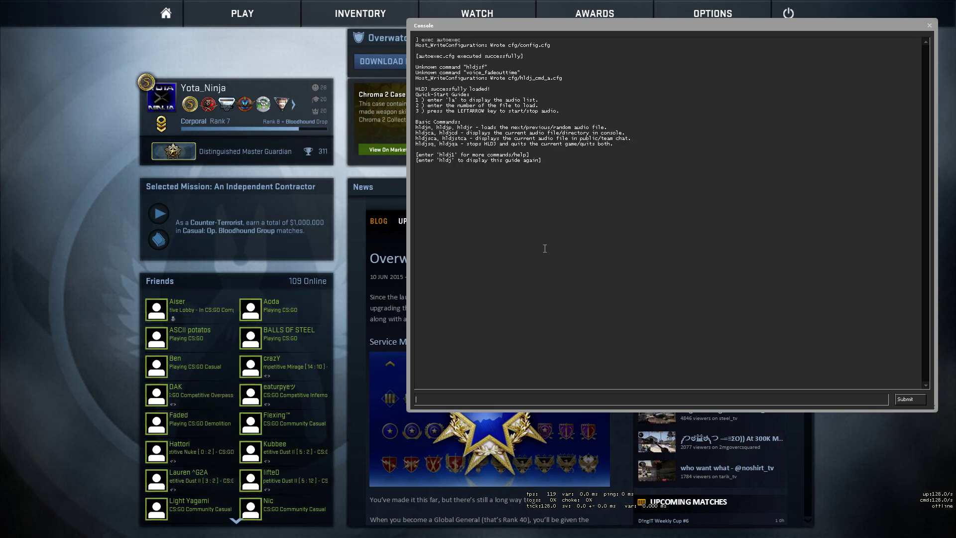
List the HLDJ audio files with the console command "la", load number 8, down_with_the_sickness, and close the console
{"action": "type", "text": "la"}
{"action": "key", "text": "Return"}
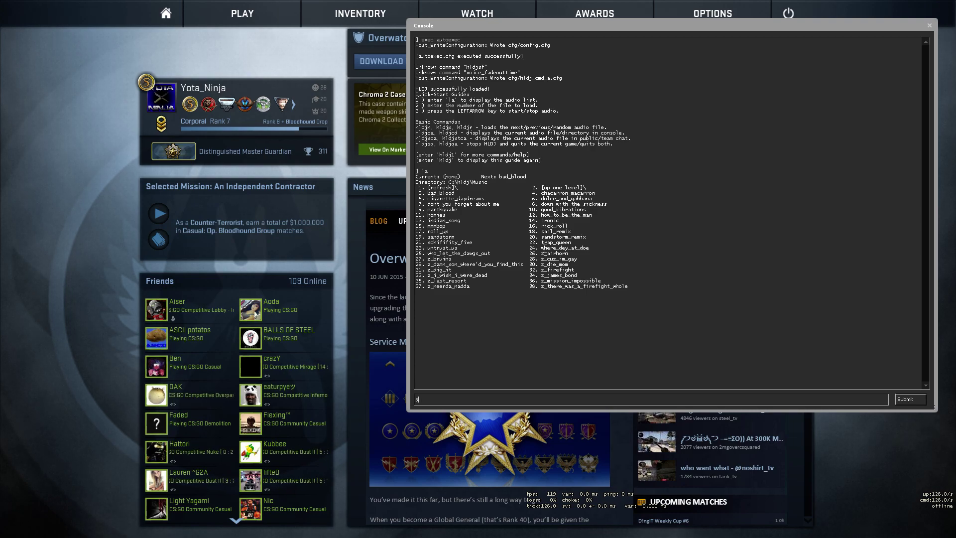
{"action": "key", "text": "Return"}
{"action": "key", "text": "grave"}
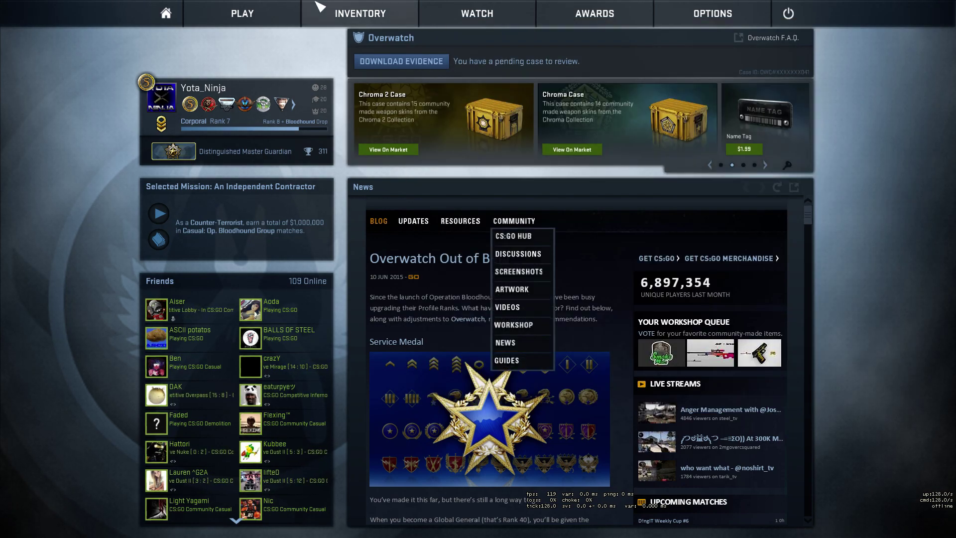
Start an offline competitive match with bots on a random map and join the Terrorists
{"action": "mouse_move", "coordinate": [234, 10]}
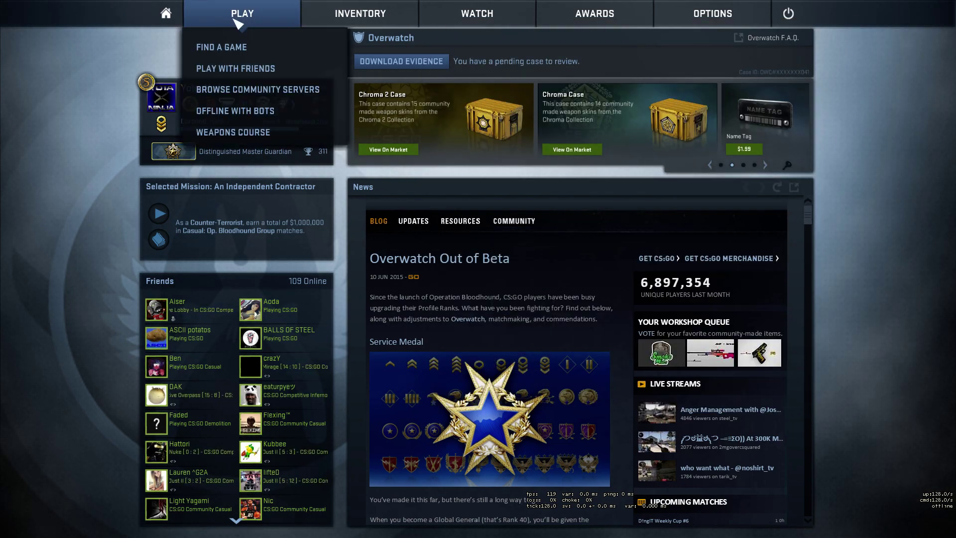
{"action": "left_click", "coordinate": [241, 113]}
{"action": "left_click", "coordinate": [433, 299]}
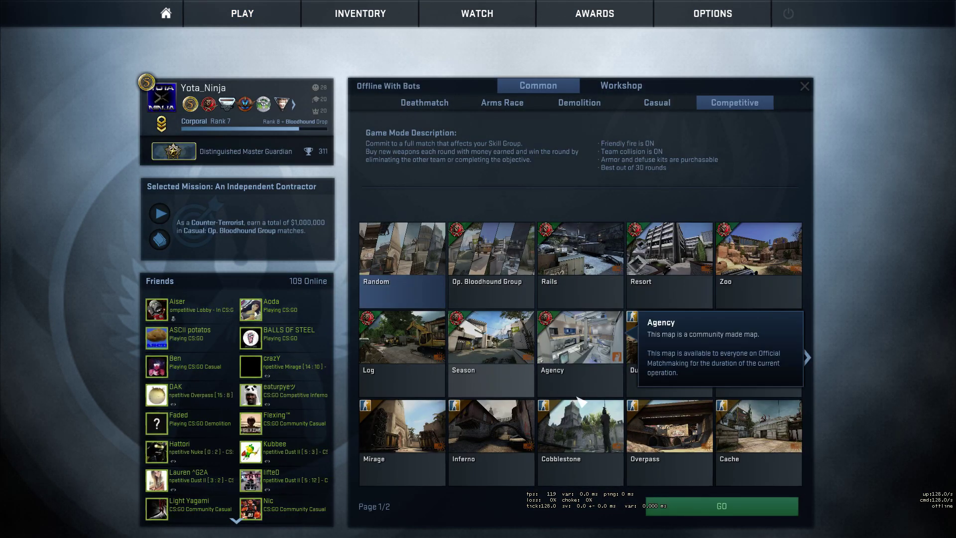
{"action": "left_click", "coordinate": [756, 504]}
{"action": "left_click", "coordinate": [594, 377]}
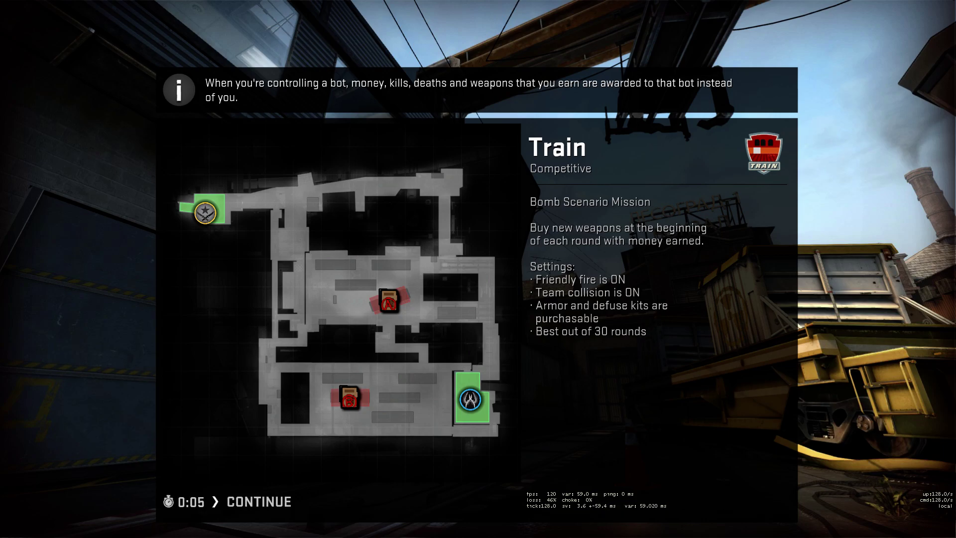
{"action": "key", "text": "Return"}
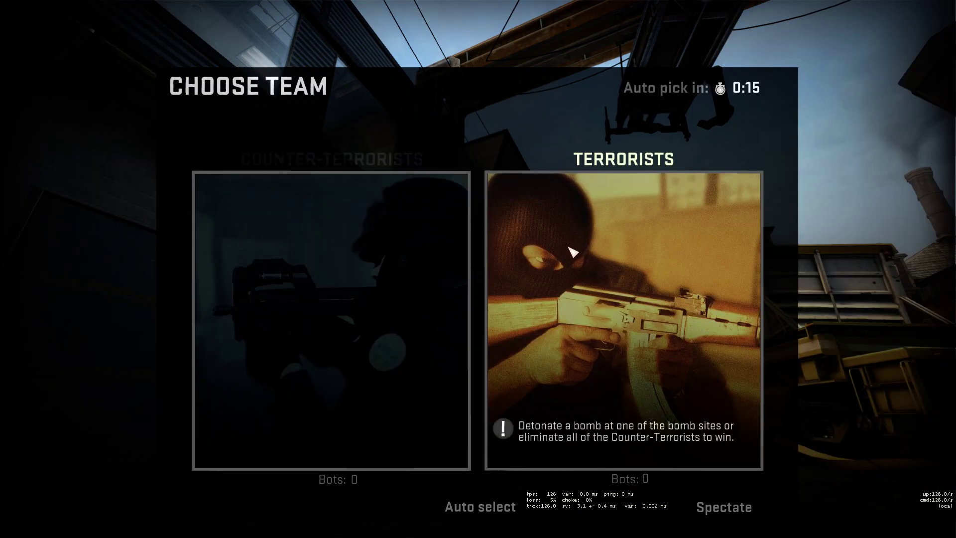
{"action": "left_click", "coordinate": [515, 252]}
{"action": "key", "text": "3"}
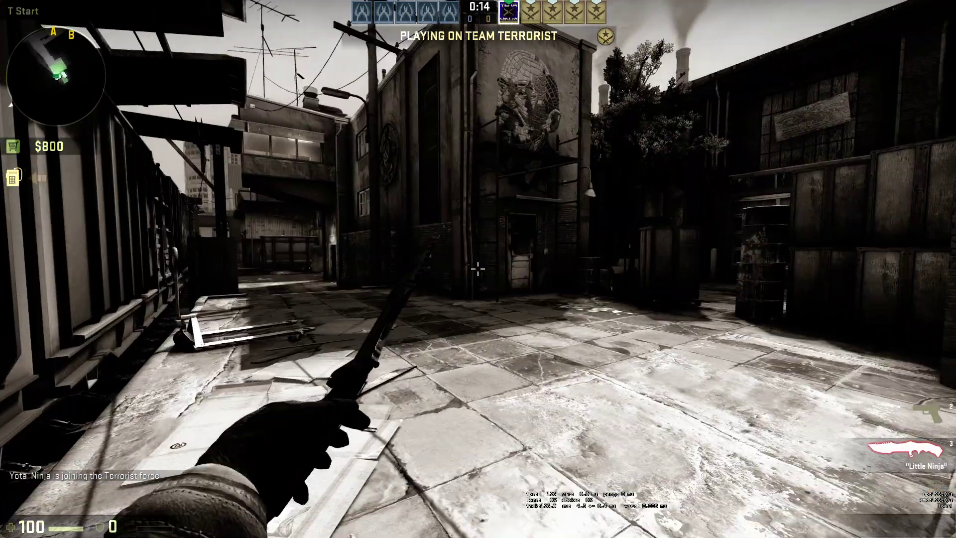
{"action": "key", "text": "5"}
{"action": "key", "text": "3"}
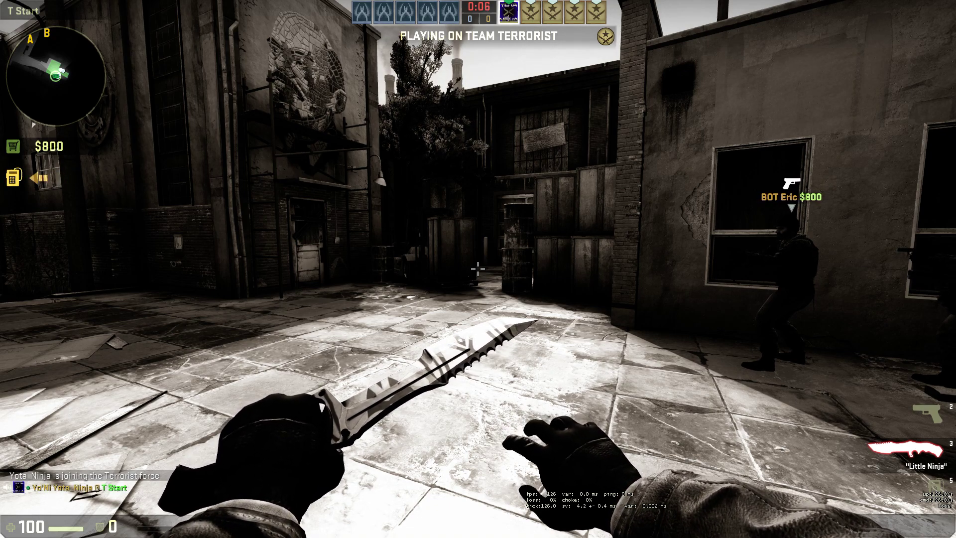
{"action": "key", "text": "5"}
{"action": "key", "text": "3"}
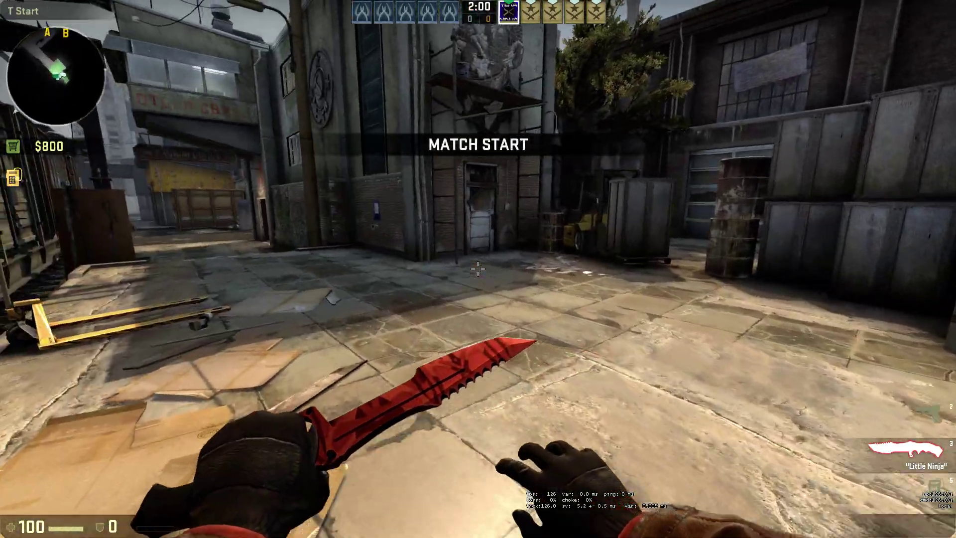
{"action": "key", "text": "5"}
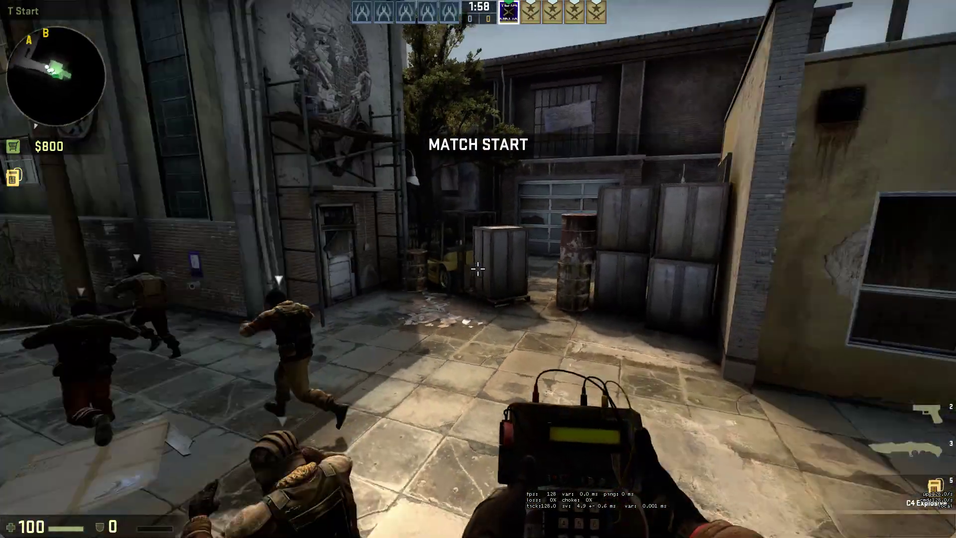
Quit the game from the developer console with the command "exit"
{"action": "key", "text": "grave"}
{"action": "type", "text": "exi"}
{"action": "key", "text": "Return"}
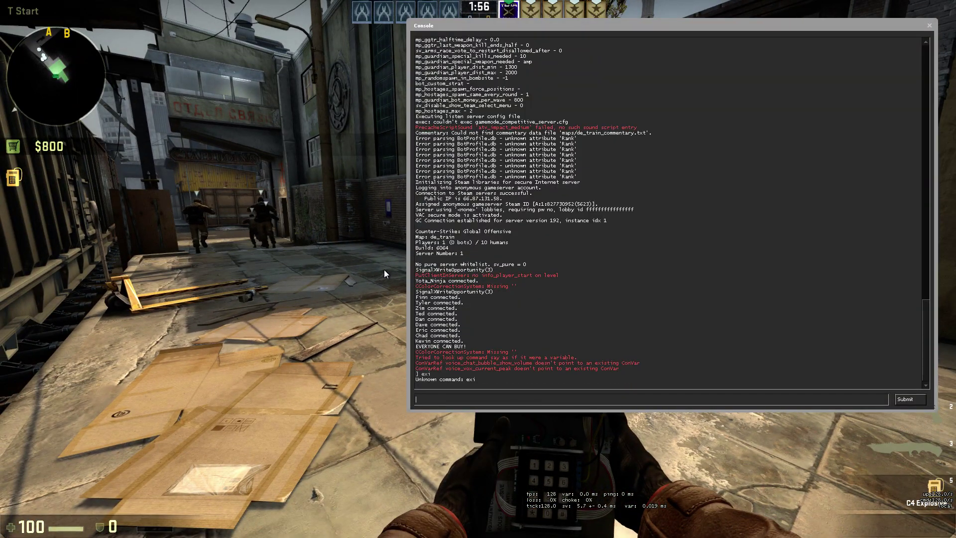
{"action": "type", "text": "exit"}
{"action": "key", "text": "Return"}
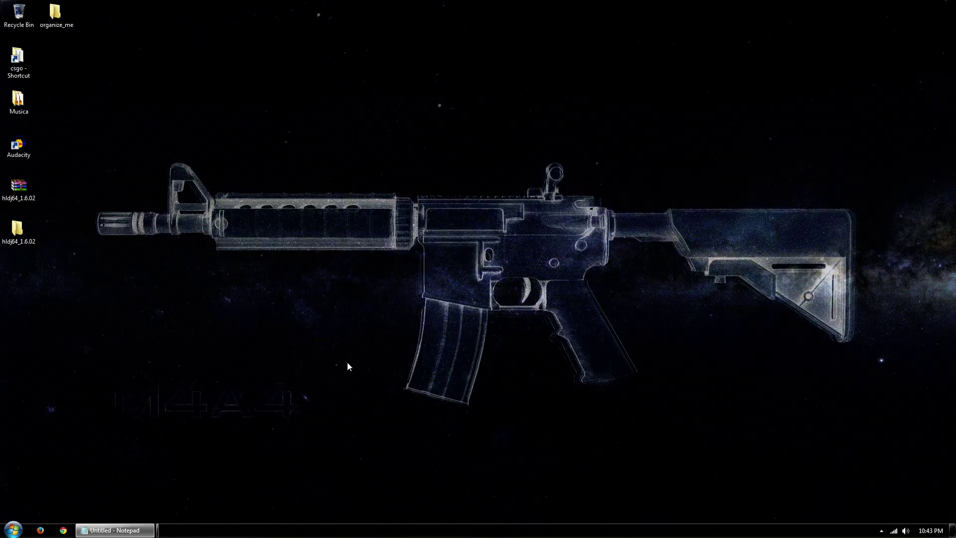